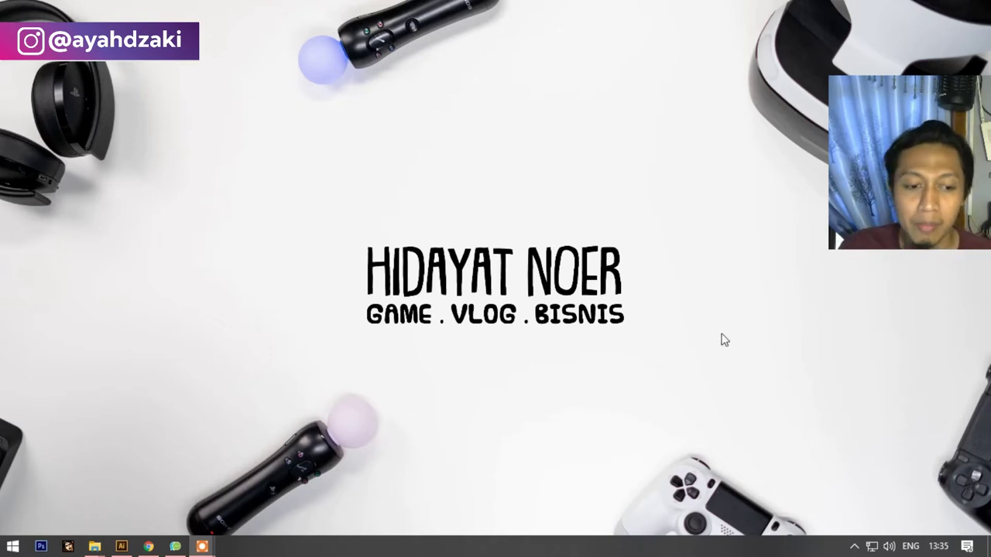
# Step: Launch Photoshop and open the Edit foto Kembar folder with the twin photos
pyautogui.click(40, 548)
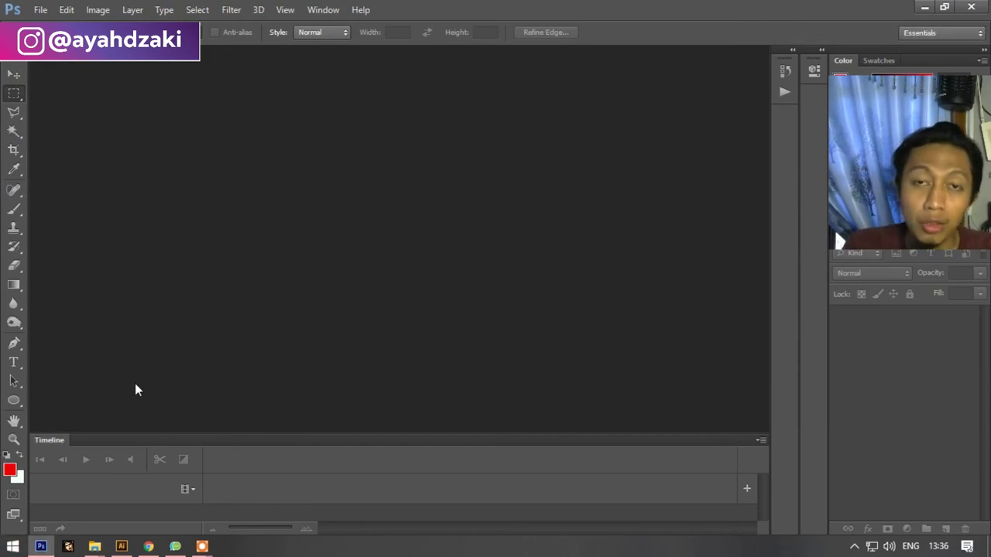
pyautogui.moveTo(94, 546)
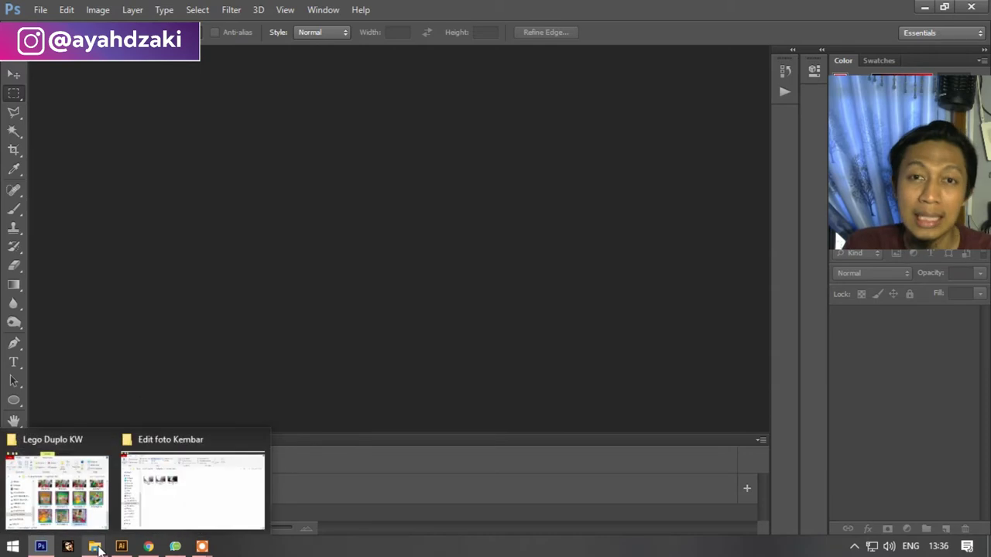
pyautogui.click(177, 502)
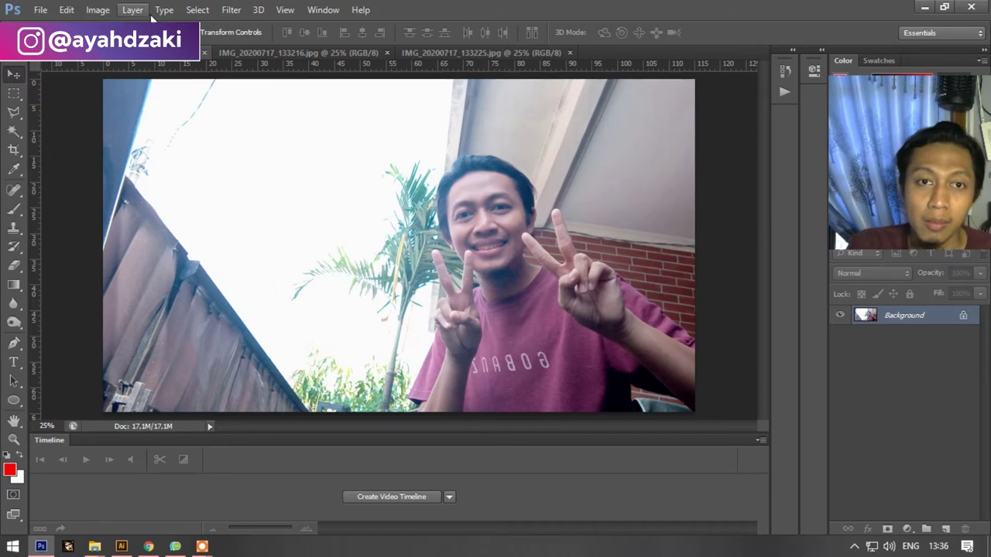
# Step: Copy the hands-raised photo into the peace-sign document as Layer 1, aligned over the original
pyautogui.click(266, 52)
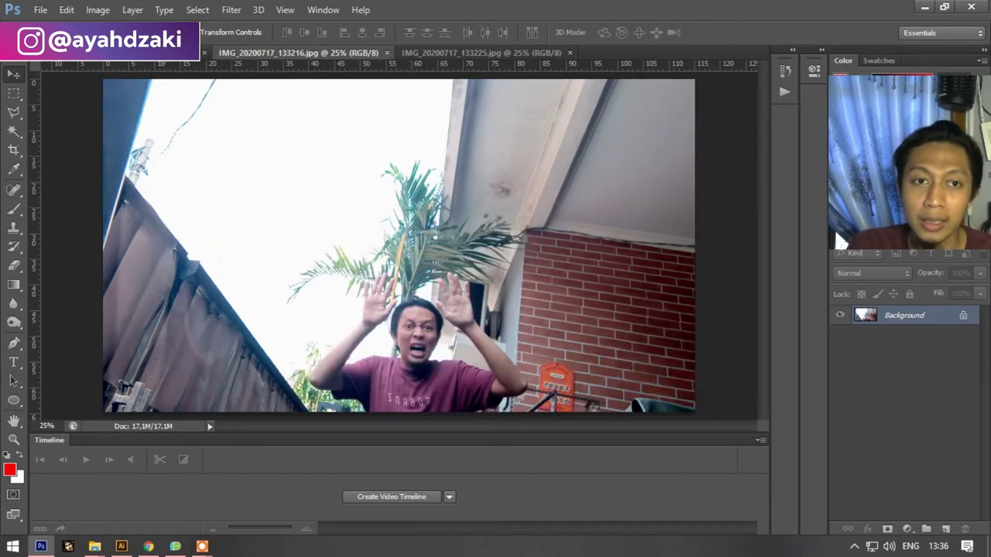
pyautogui.moveTo(834, 229); pyautogui.dragTo(320, 232)
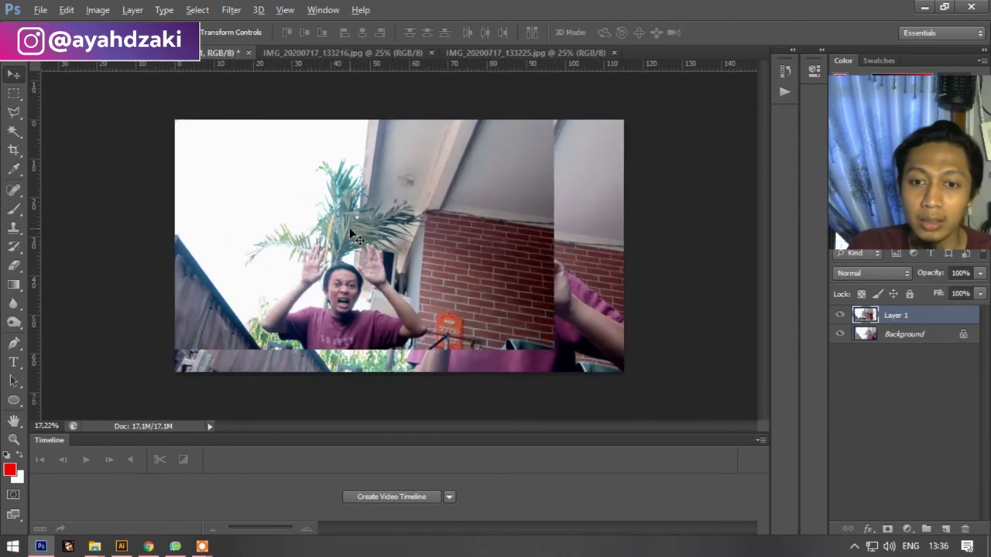
pyautogui.moveTo(378, 215); pyautogui.dragTo(440, 240)
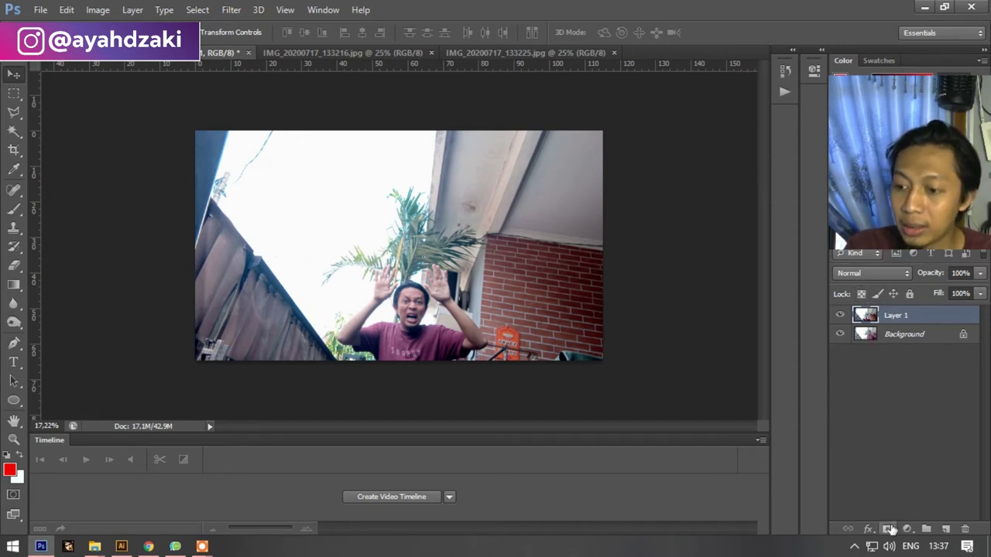
# Step: Add a white layer mask to Layer 1 and switch to the Brush tool
pyautogui.click(894, 379)
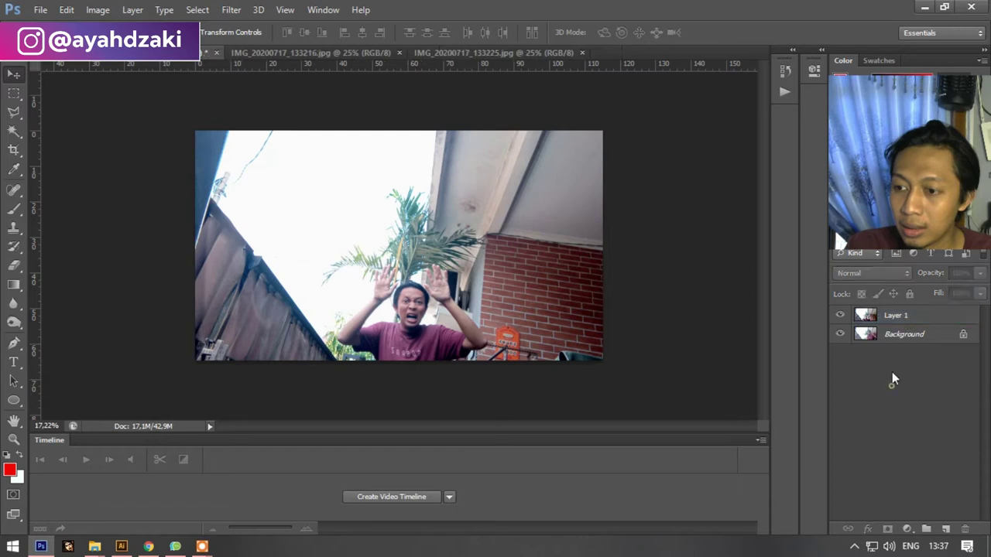
pyautogui.click(898, 318)
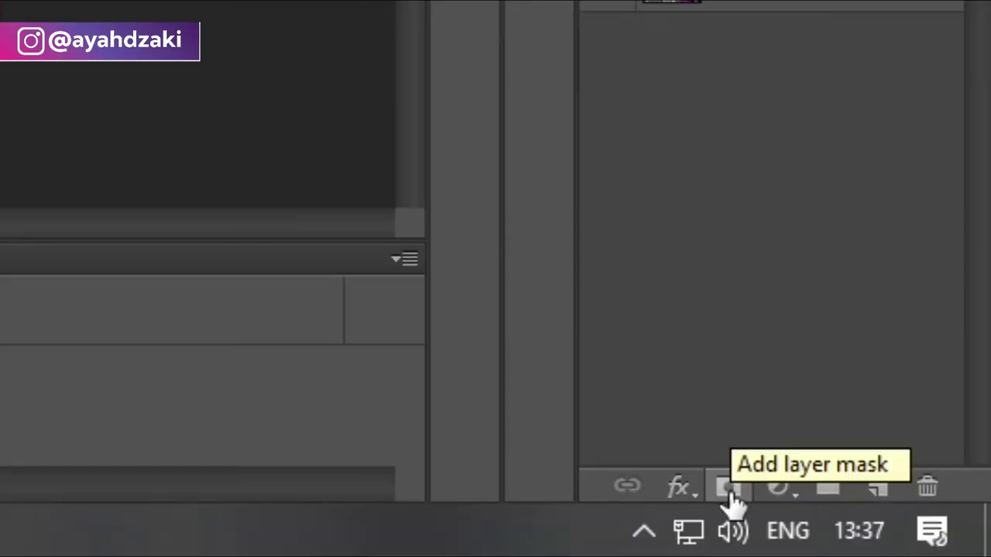
pyautogui.click(887, 529)
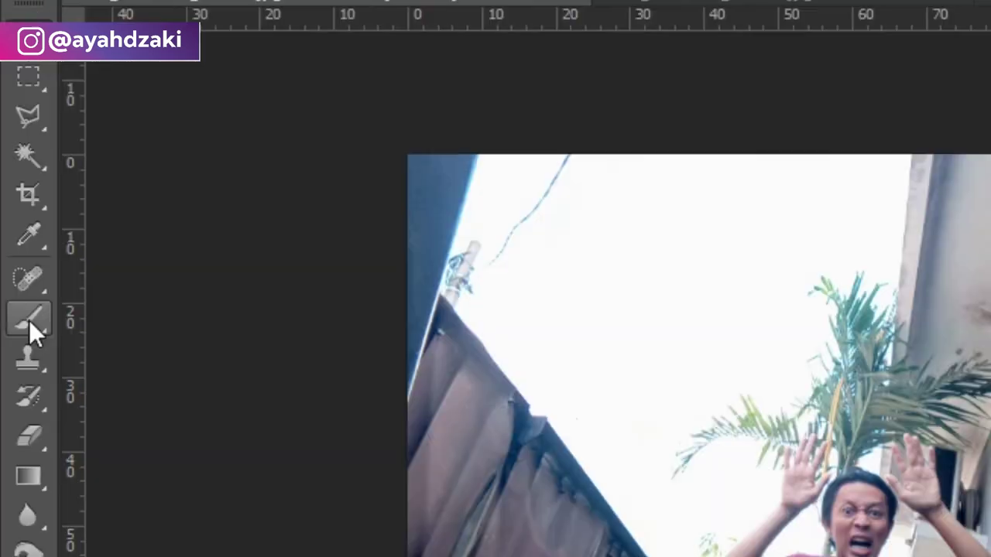
pyautogui.click(28, 320)
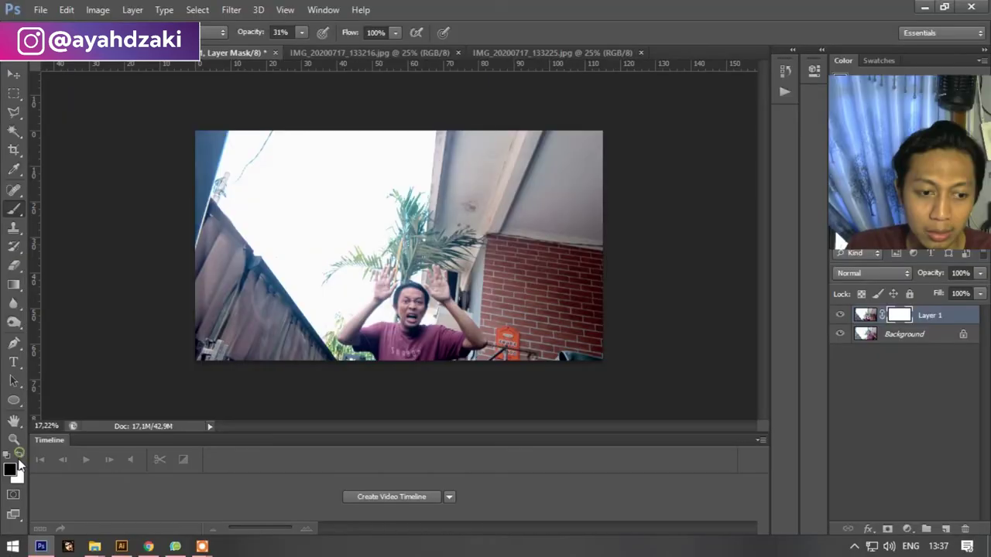
# Step: Set black as the painting colour and paint the mask to reveal the peace-sign man's face
pyautogui.click(22, 463)
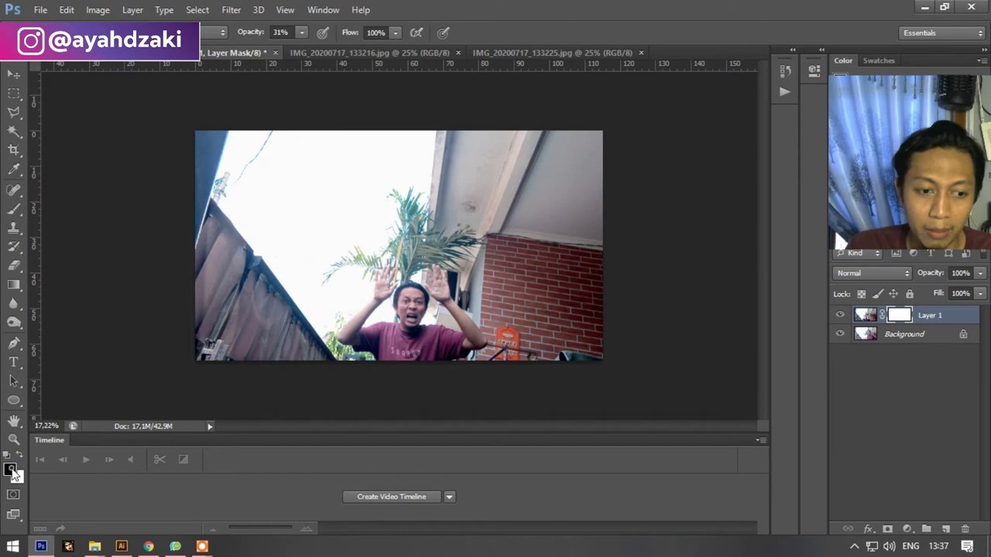
pyautogui.click(9, 469)
pyautogui.click(650, 235)
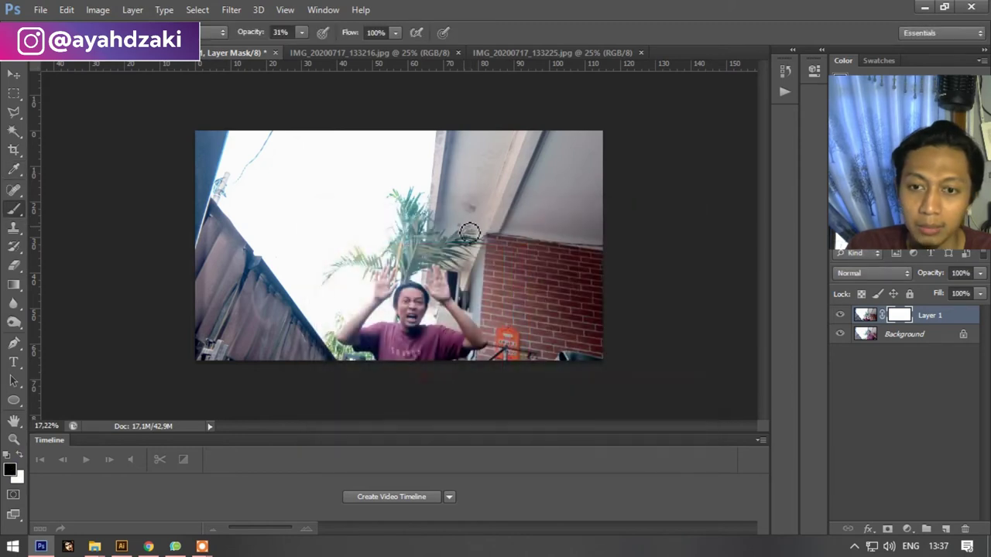
pyautogui.moveTo(458, 167)
pyautogui.mouseDown()
pyautogui.moveTo(485, 206)
pyautogui.moveTo(489, 190)
pyautogui.moveTo(449, 219)
pyautogui.moveTo(465, 245)
pyautogui.moveTo(434, 210)
pyautogui.moveTo(466, 226)
pyautogui.moveTo(467, 250)
pyautogui.moveTo(450, 222)
pyautogui.moveTo(486, 218)
pyautogui.moveTo(465, 279)
pyautogui.moveTo(476, 283)
pyautogui.mouseUp()
# Step: Raise brush opacity to 92% and reveal his shirt, body and V-sign arm
pyautogui.click(301, 31)
pyautogui.moveTo(309, 48); pyautogui.dragTo(347, 48)
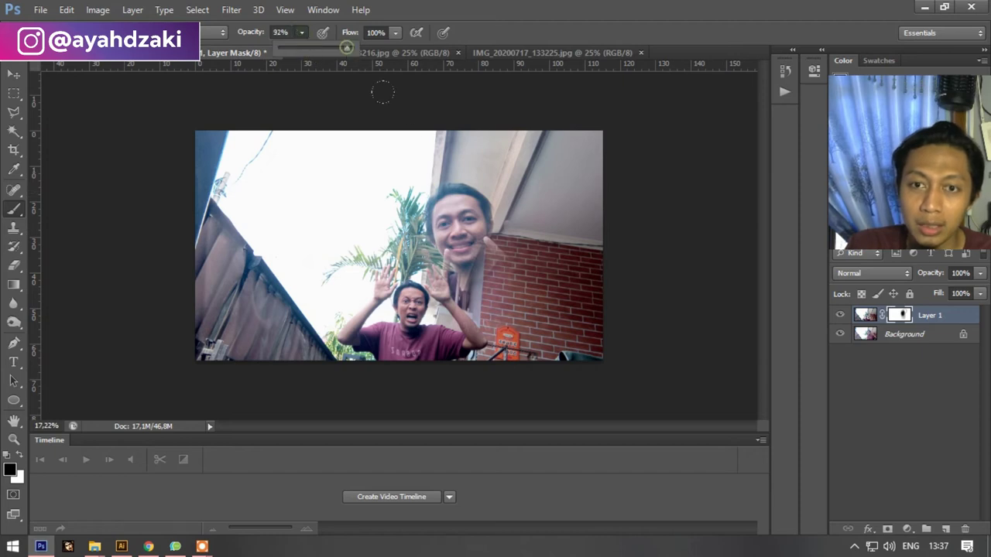
pyautogui.moveTo(488, 247)
pyautogui.mouseDown()
pyautogui.moveTo(465, 329)
pyautogui.moveTo(534, 232)
pyautogui.moveTo(581, 325)
pyautogui.moveTo(592, 248)
pyautogui.moveTo(573, 221)
pyautogui.moveTo(575, 116)
pyautogui.moveTo(534, 194)
pyautogui.moveTo(465, 159)
pyautogui.mouseUp()
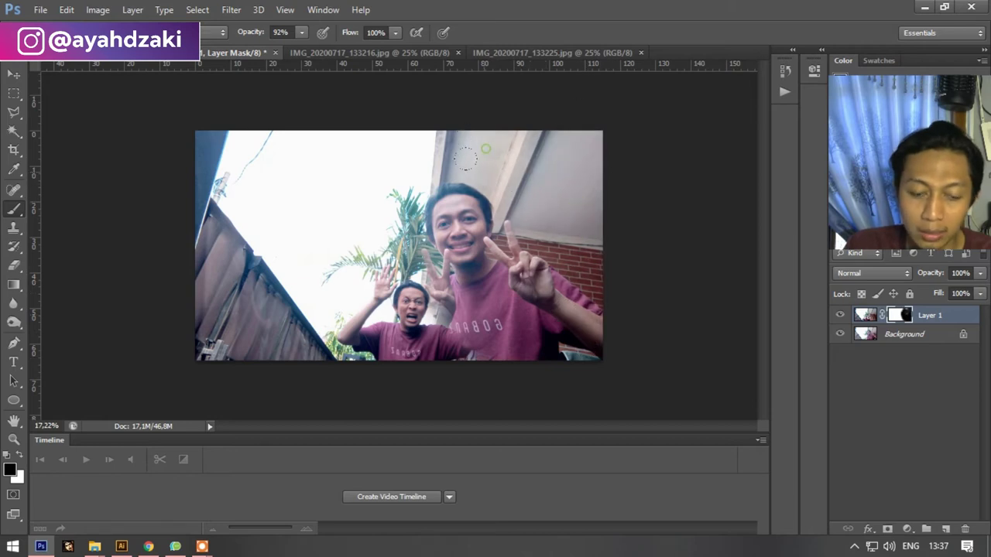
pyautogui.moveTo(426, 288)
pyautogui.mouseDown()
pyautogui.moveTo(461, 302)
pyautogui.moveTo(433, 348)
pyautogui.moveTo(418, 310)
pyautogui.mouseUp()
pyautogui.moveTo(425, 352); pyautogui.dragTo(465, 325)
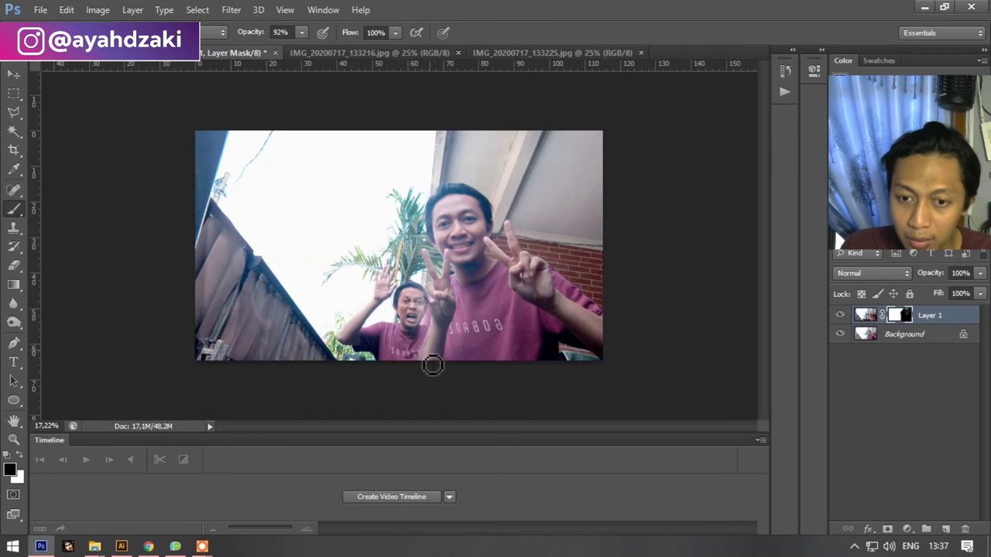
# Step: Clean up the mask along the arm edge and finger beside the screaming face
pyautogui.scroll(5, 433, 365)
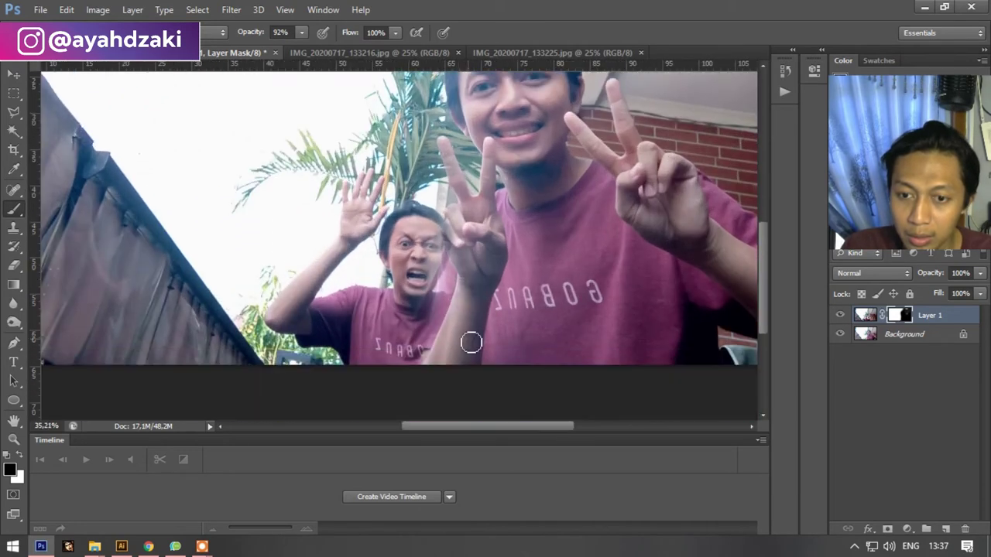
pyautogui.scroll(2, 464, 309)
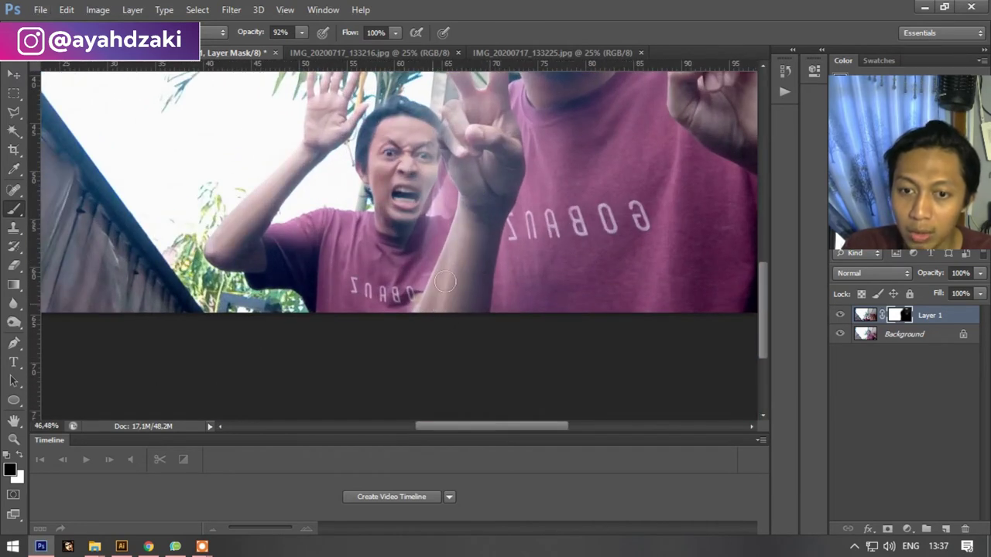
pyautogui.moveTo(457, 160); pyautogui.dragTo(442, 220)
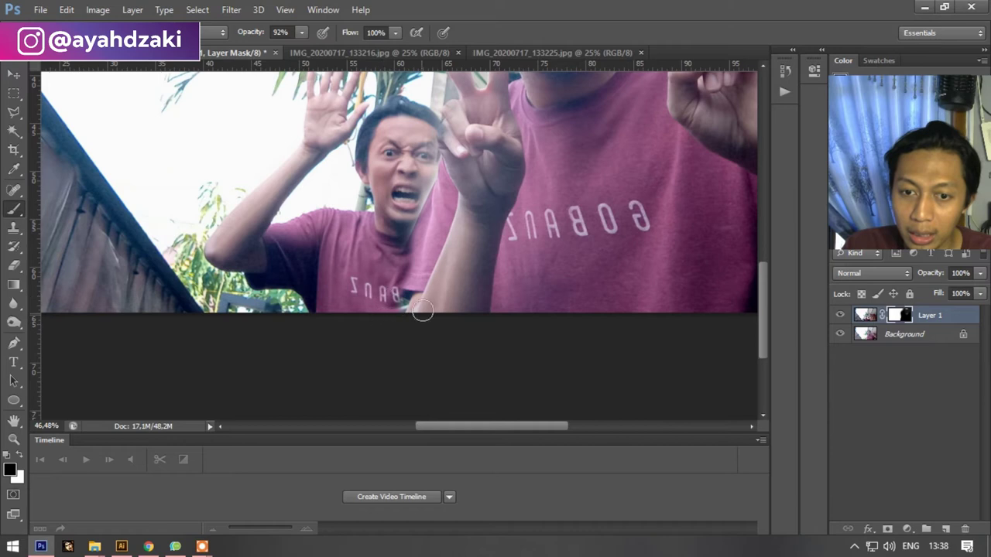
pyautogui.scroll(3, 437, 248)
pyautogui.moveTo(452, 192); pyautogui.dragTo(462, 180)
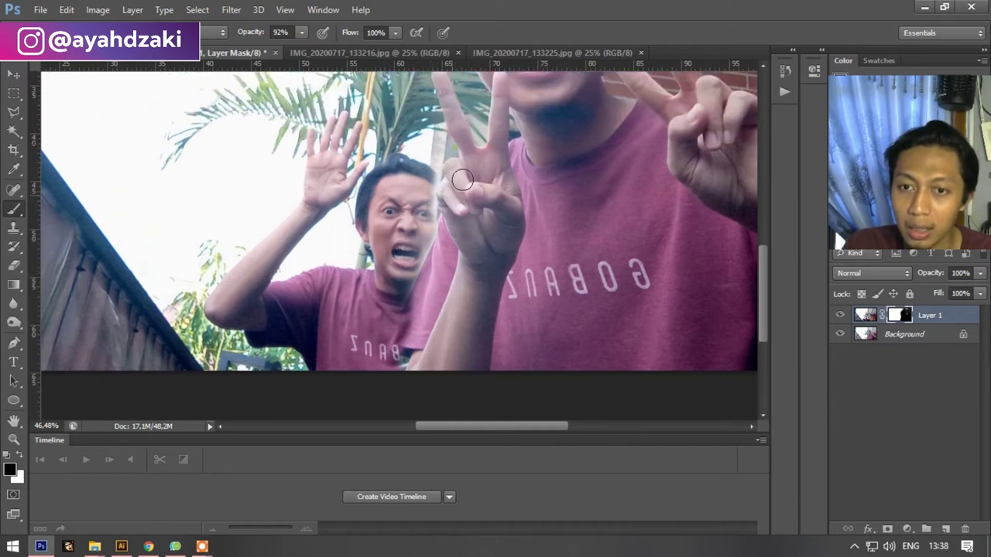
# Step: Zoom the view and swap the painting colour to white
pyautogui.scroll(3, 472, 184)
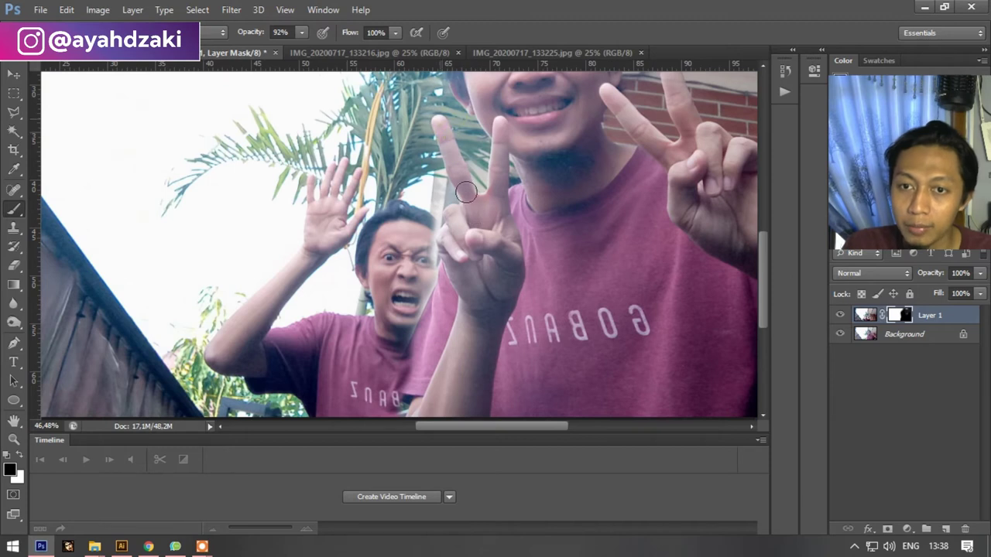
pyautogui.scroll(3, 477, 131)
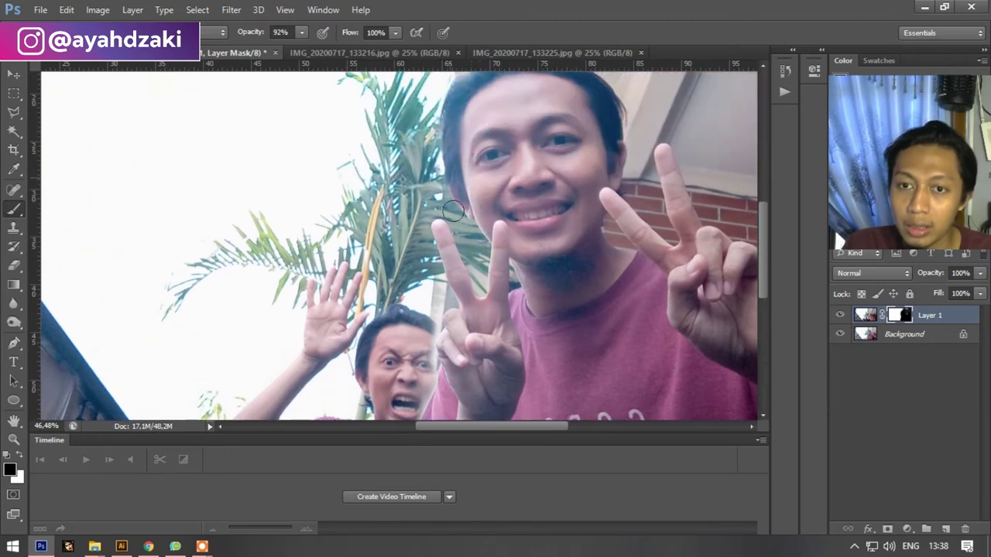
pyautogui.scroll(3, 451, 170)
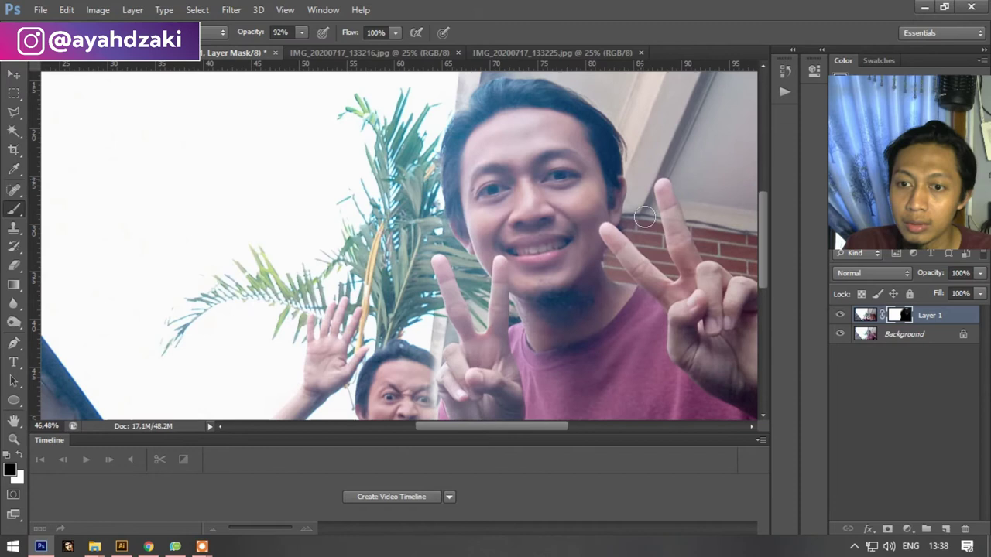
pyautogui.scroll(2, 644, 218)
pyautogui.scroll(2, 514, 270)
pyautogui.scroll(2, 451, 371)
pyautogui.scroll(2, 447, 252)
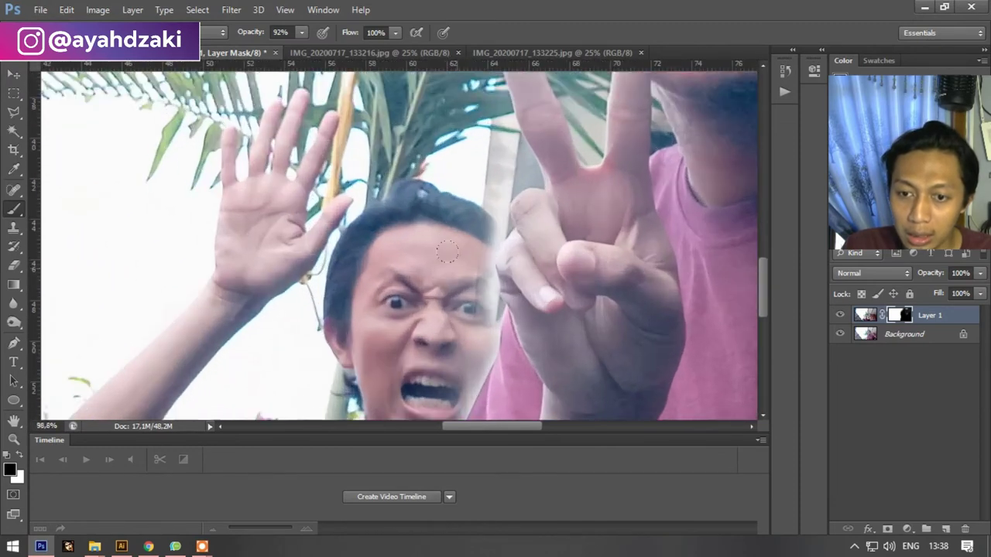
pyautogui.press('x')
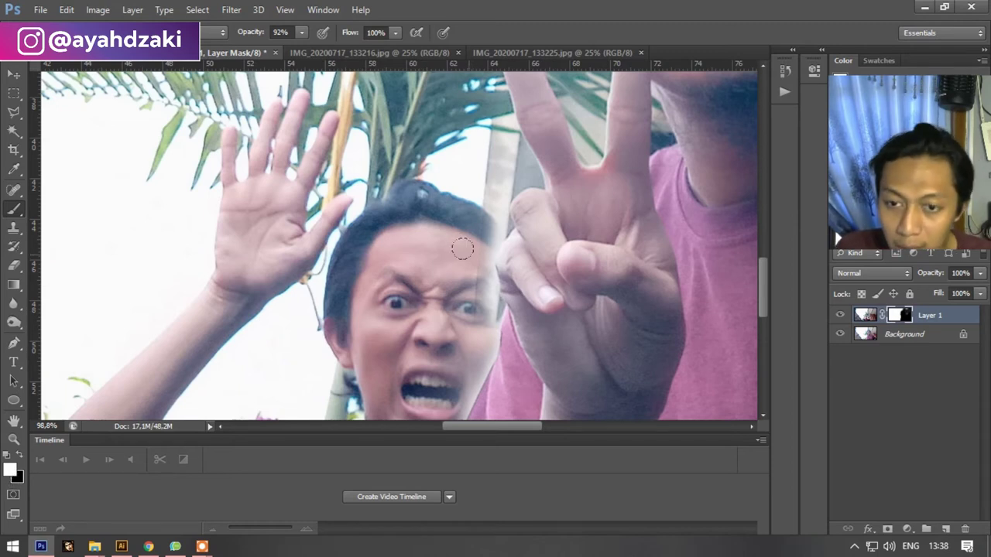
# Step: Blend the hair edge and the seam beside the face and finger on the mask
pyautogui.click(47, 32)
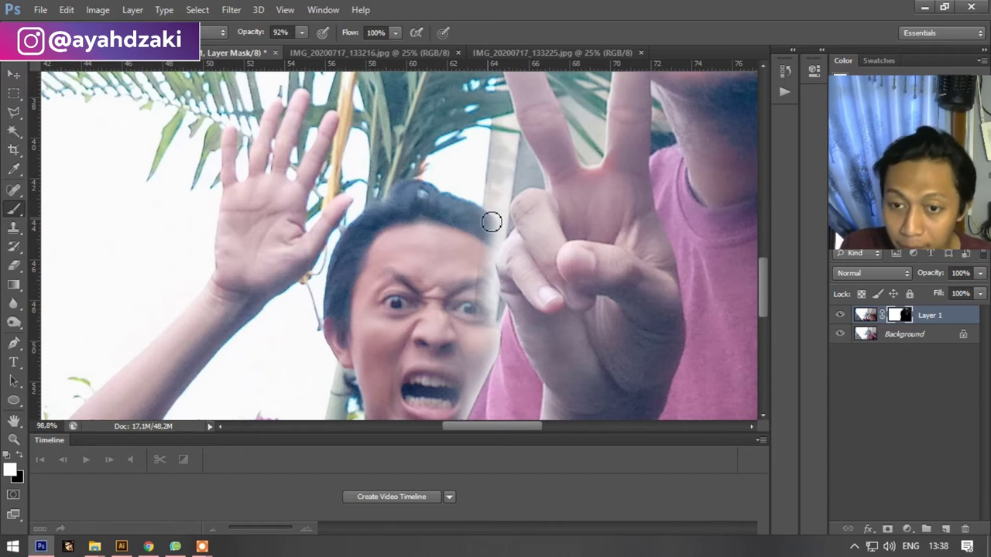
pyautogui.moveTo(496, 243); pyautogui.dragTo(419, 210)
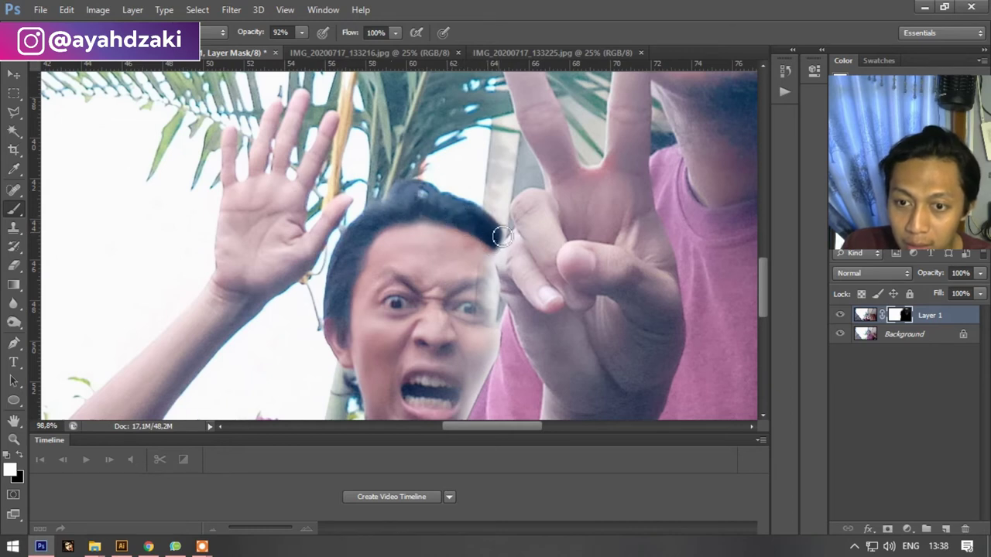
pyautogui.moveTo(504, 239); pyautogui.dragTo(496, 296)
# Step: Lower brush opacity to 68% and smooth the eye, brow and right face edge
pyautogui.click(302, 32)
pyautogui.moveTo(291, 51); pyautogui.dragTo(285, 51)
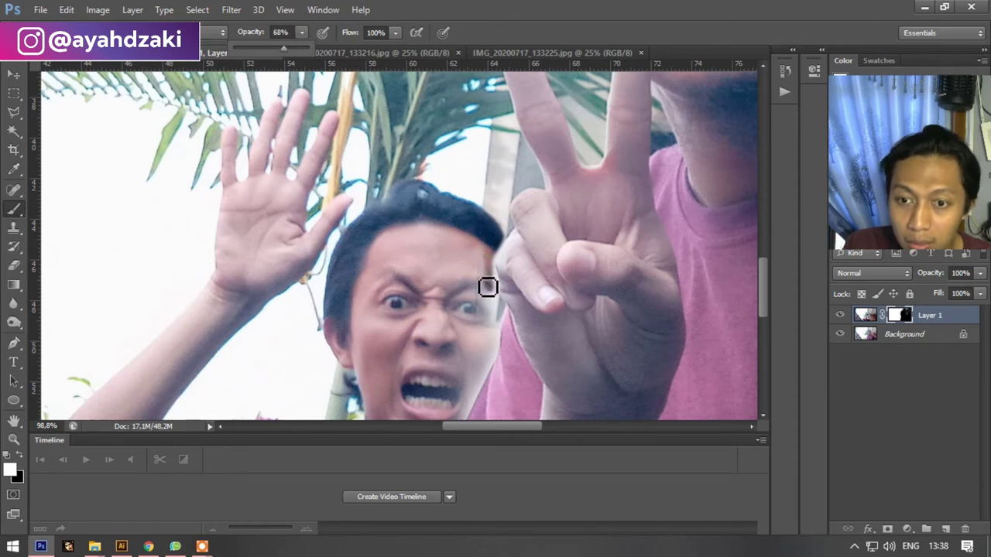
pyautogui.moveTo(475, 307)
pyautogui.mouseDown()
pyautogui.moveTo(478, 274)
pyautogui.moveTo(435, 314)
pyautogui.moveTo(468, 318)
pyautogui.moveTo(491, 289)
pyautogui.mouseUp()
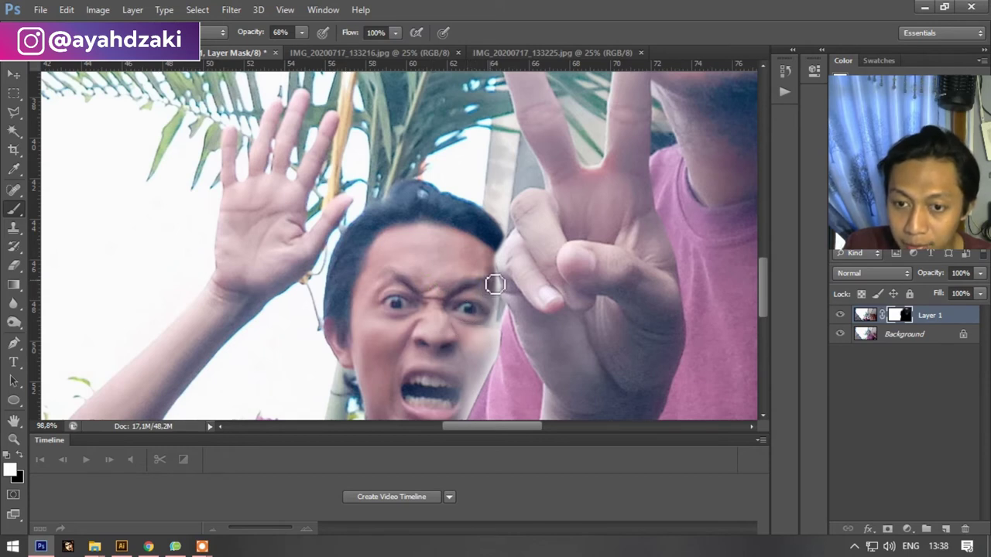
pyautogui.moveTo(494, 279)
pyautogui.mouseDown()
pyautogui.moveTo(503, 316)
pyautogui.moveTo(491, 361)
pyautogui.moveTo(464, 398)
pyautogui.mouseUp()
# Step: Blend away the hard line at chin and neck and reveal the shirt lettering
pyautogui.scroll(-3, 467, 400)
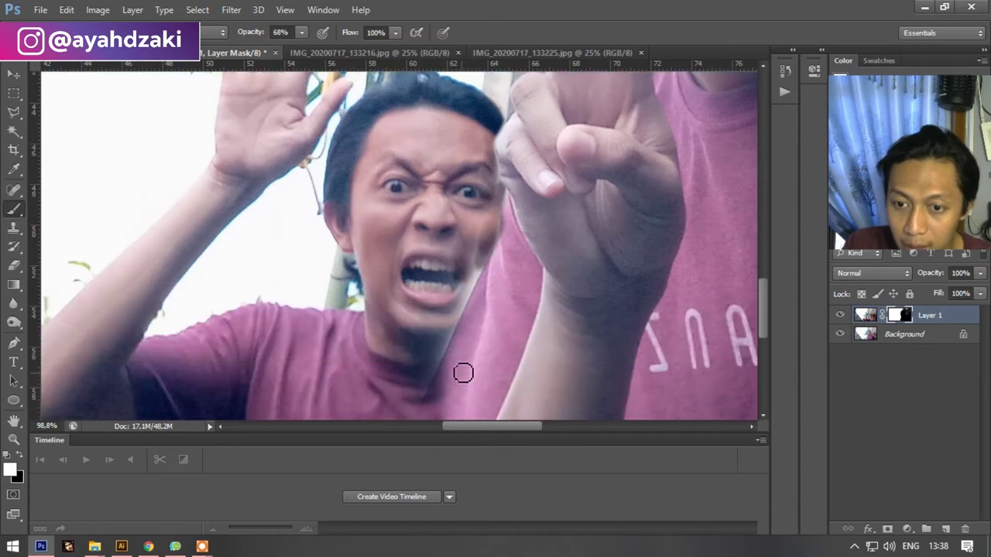
pyautogui.scroll(-1, 465, 371)
pyautogui.moveTo(483, 212)
pyautogui.mouseDown()
pyautogui.moveTo(428, 341)
pyautogui.moveTo(413, 347)
pyautogui.moveTo(404, 303)
pyautogui.mouseUp()
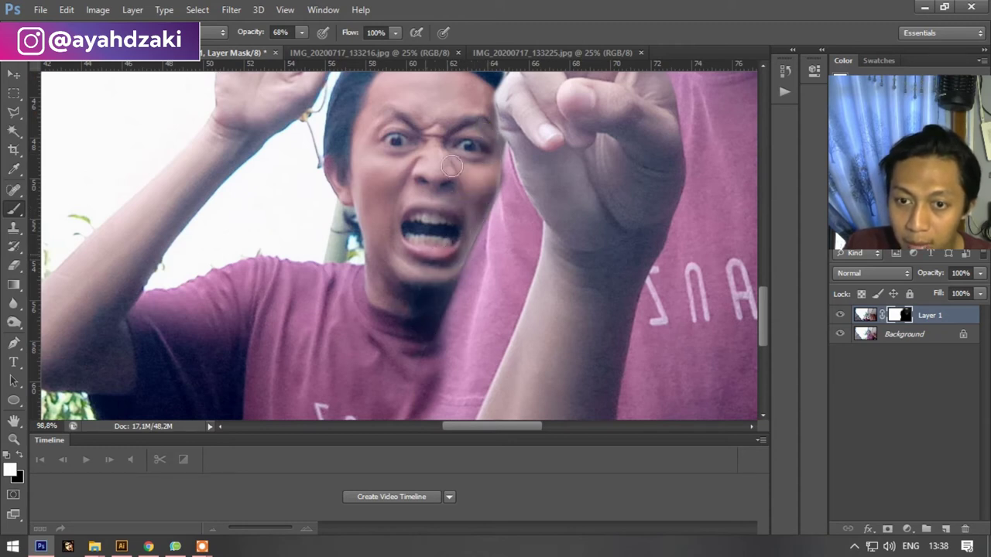
pyautogui.scroll(-3, 393, 283)
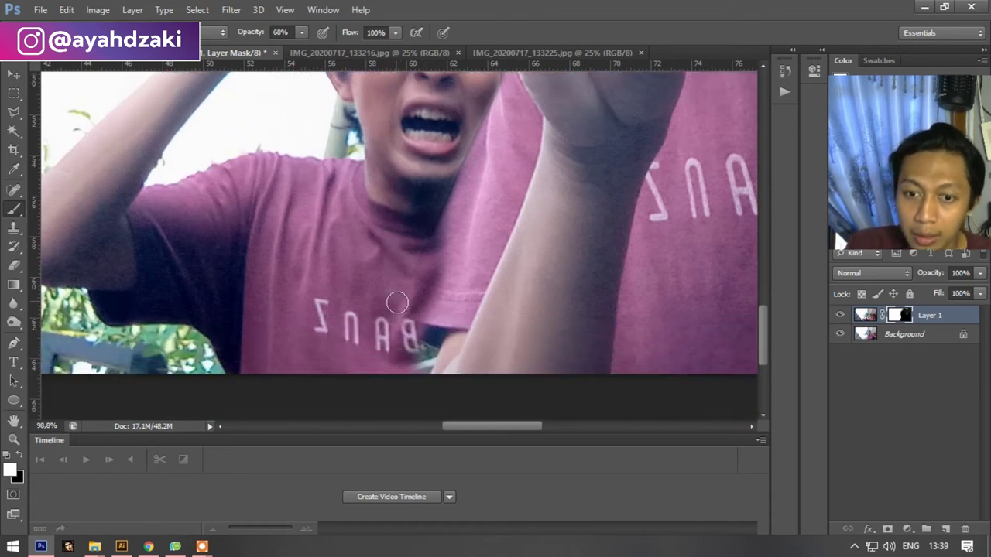
pyautogui.scroll(-2, 393, 287)
pyautogui.moveTo(391, 308)
pyautogui.mouseDown()
pyautogui.moveTo(420, 325)
pyautogui.moveTo(412, 316)
pyautogui.moveTo(427, 319)
pyautogui.mouseUp()
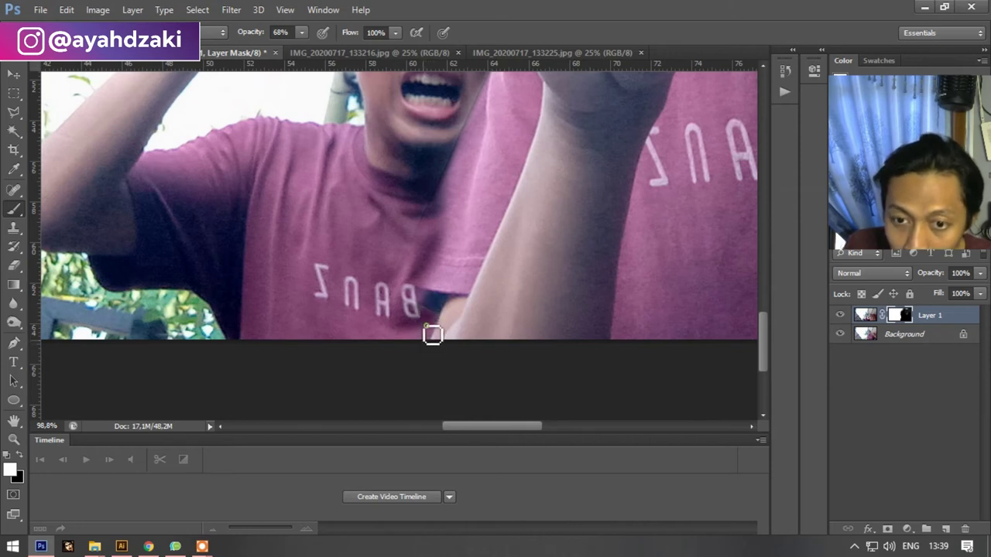
# Step: Paint black to hide the stray shirt fold, then white to retouch around the letter A
pyautogui.press('x')
pyautogui.moveTo(424, 254)
pyautogui.mouseDown()
pyautogui.moveTo(418, 263)
pyautogui.moveTo(482, 127)
pyautogui.moveTo(447, 235)
pyautogui.moveTo(420, 276)
pyautogui.moveTo(393, 288)
pyautogui.moveTo(430, 301)
pyautogui.moveTo(423, 267)
pyautogui.moveTo(454, 181)
pyautogui.moveTo(384, 240)
pyautogui.mouseUp()
pyautogui.press('x')
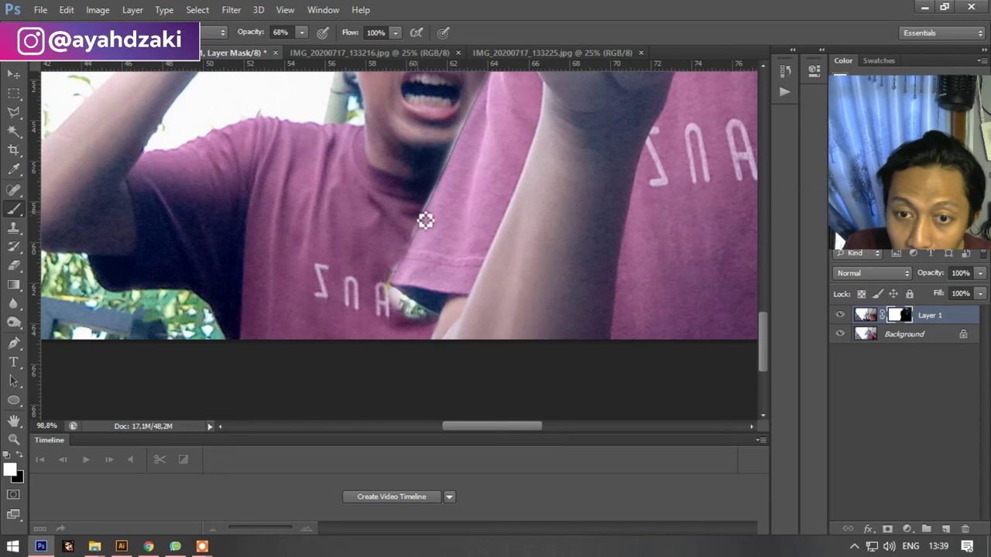
pyautogui.scroll(2, 401, 302)
pyautogui.scroll(3, 391, 289)
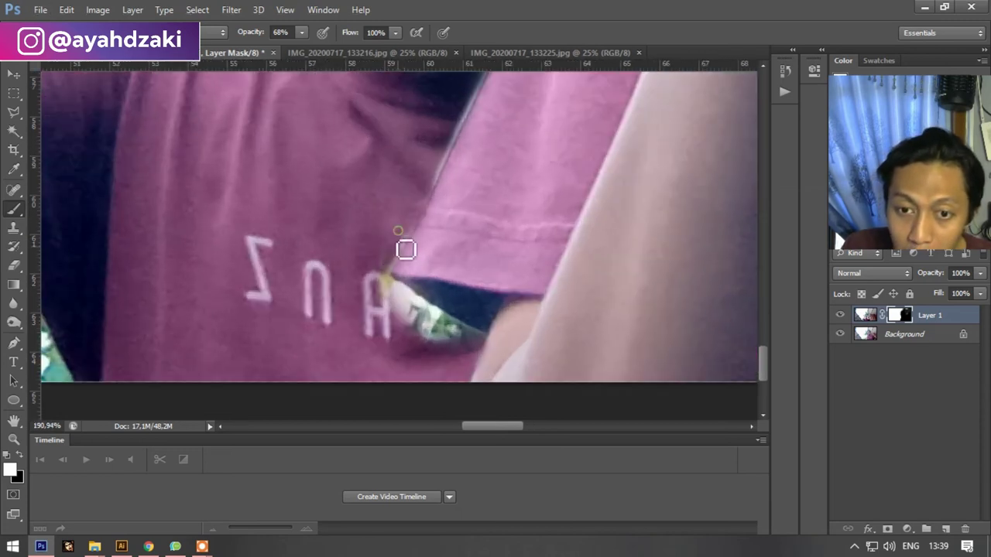
pyautogui.moveTo(386, 299)
pyautogui.mouseDown()
pyautogui.moveTo(420, 316)
pyautogui.moveTo(407, 287)
pyautogui.moveTo(456, 316)
pyautogui.moveTo(393, 287)
pyautogui.mouseUp()
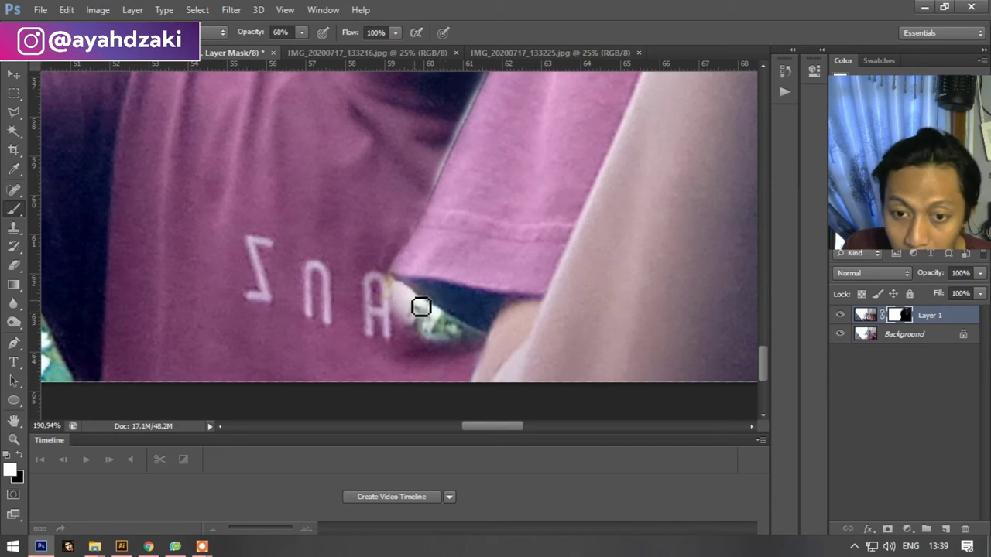
pyautogui.moveTo(425, 305)
pyautogui.mouseDown()
pyautogui.moveTo(403, 312)
pyautogui.moveTo(409, 336)
pyautogui.moveTo(409, 327)
pyautogui.moveTo(449, 327)
pyautogui.moveTo(407, 309)
pyautogui.moveTo(487, 341)
pyautogui.moveTo(479, 348)
pyautogui.moveTo(420, 312)
pyautogui.moveTo(451, 343)
pyautogui.moveTo(397, 290)
pyautogui.mouseUp()
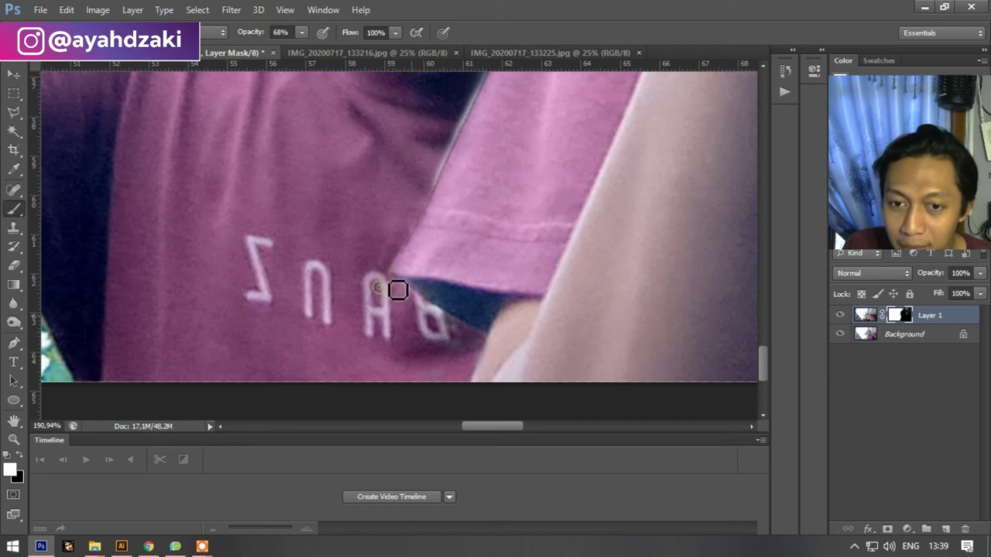
# Step: Remove the pale halo along the sleeve edge on Layer 1's mask
pyautogui.scroll(2, 420, 217)
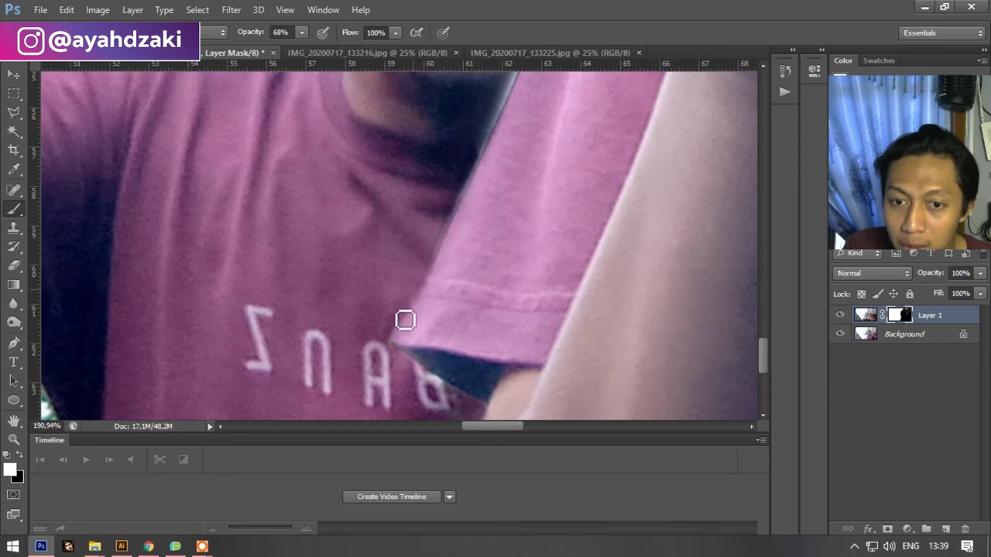
pyautogui.scroll(3, 484, 146)
pyautogui.scroll(2, 513, 129)
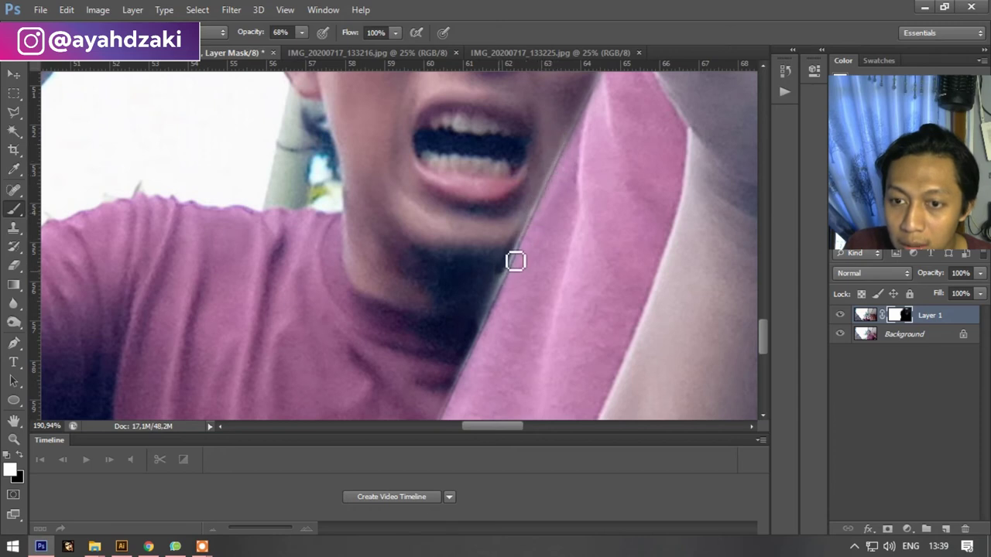
pyautogui.moveTo(539, 208); pyautogui.dragTo(484, 327)
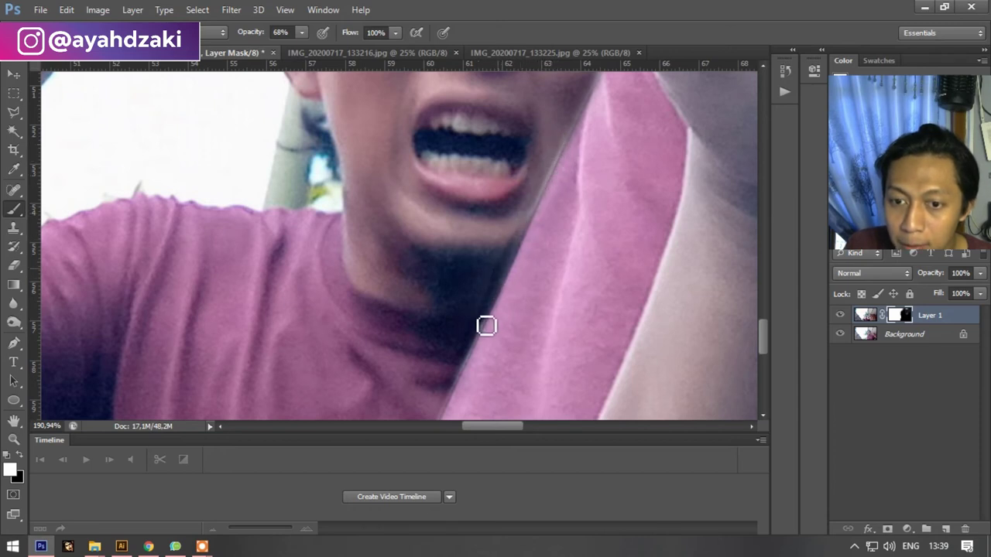
pyautogui.scroll(-1, 503, 271)
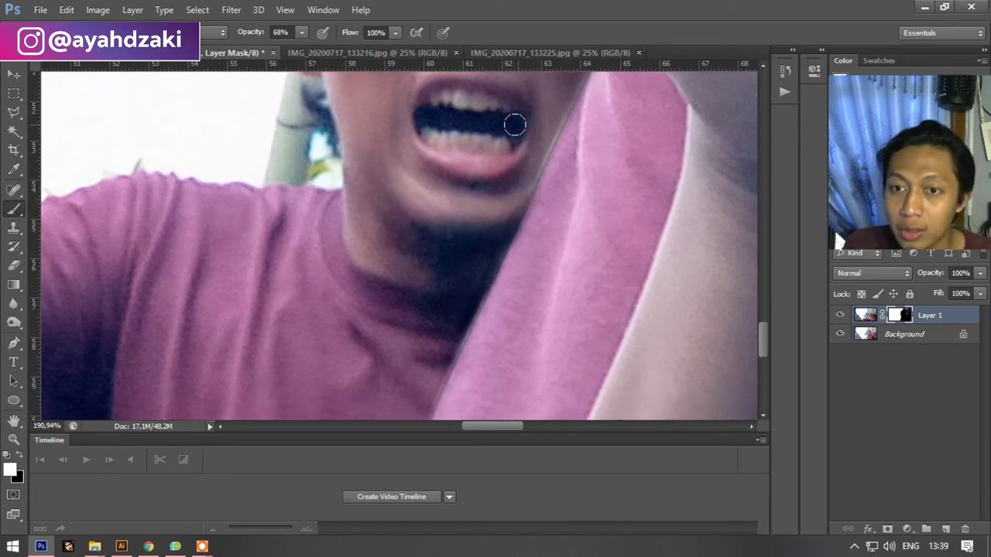
pyautogui.scroll(-3, 513, 131)
pyautogui.scroll(-2, 512, 144)
pyautogui.scroll(-2, 515, 153)
pyautogui.scroll(2, 516, 155)
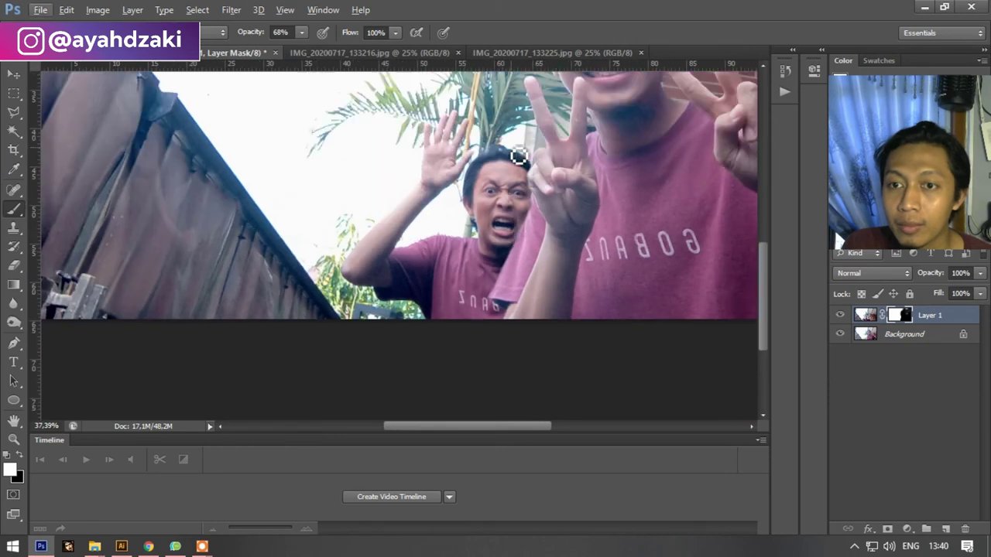
pyautogui.scroll(1, 511, 178)
pyautogui.scroll(2, 508, 192)
pyautogui.scroll(1, 579, 222)
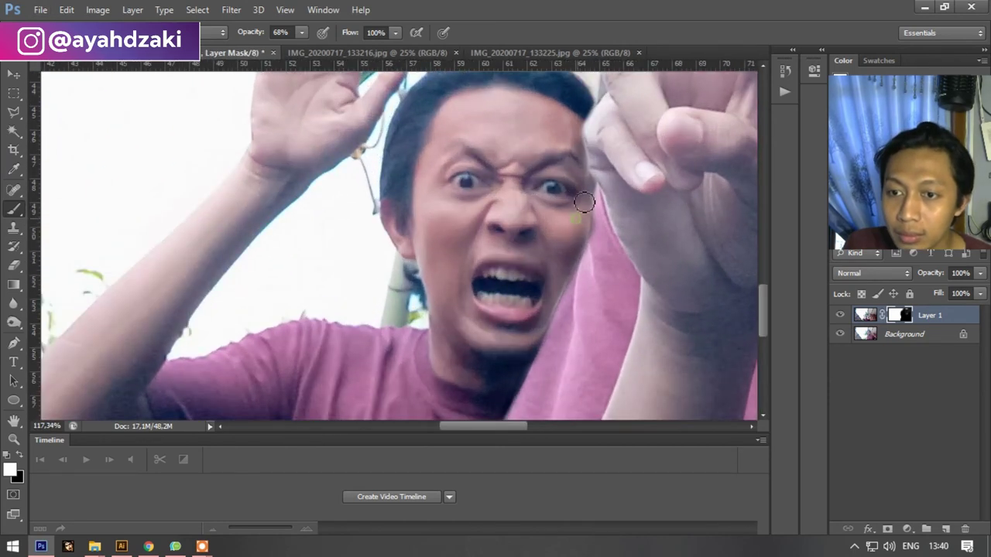
pyautogui.scroll(-3, 544, 263)
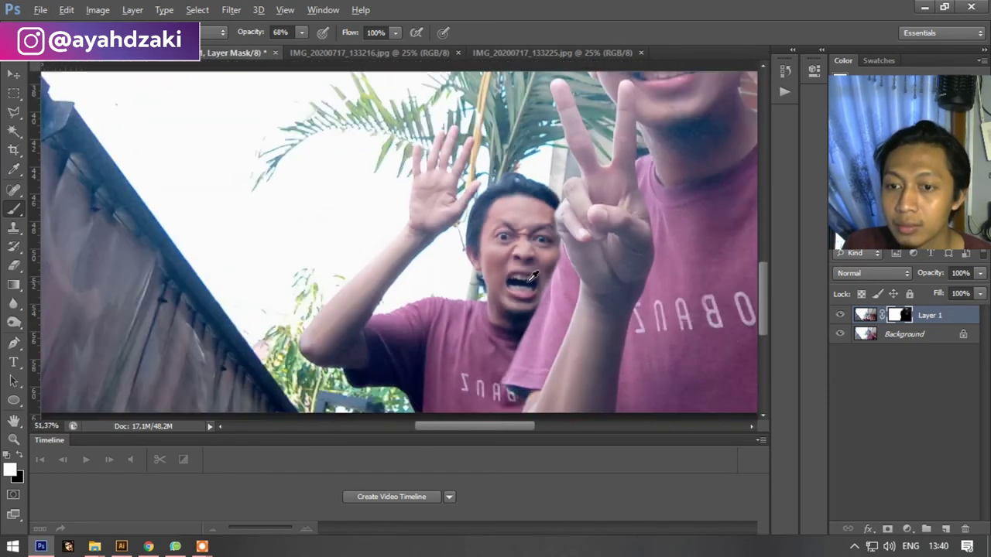
pyautogui.scroll(-1, 517, 293)
pyautogui.scroll(3, 516, 293)
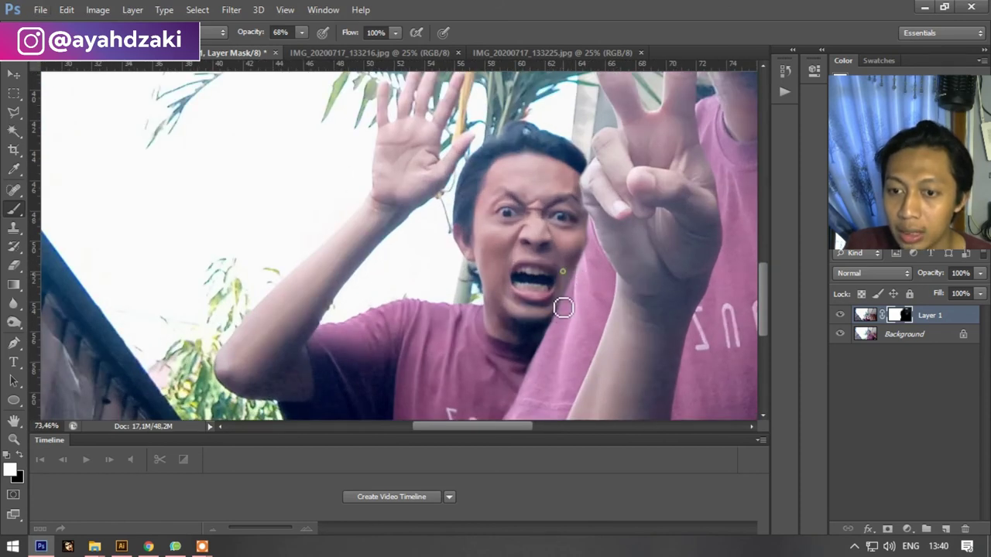
pyautogui.scroll(-1, 562, 299)
pyautogui.scroll(-2, 542, 297)
pyautogui.scroll(-1, 511, 294)
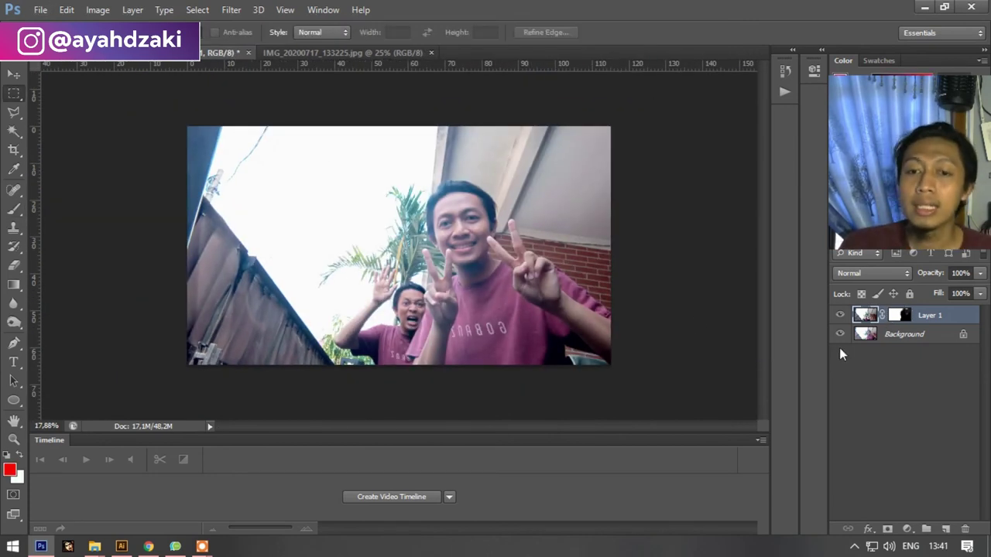
# Step: Merge Layer 1 into the Background using Flatten Image from the Layers panel menu
pyautogui.click(14, 209)
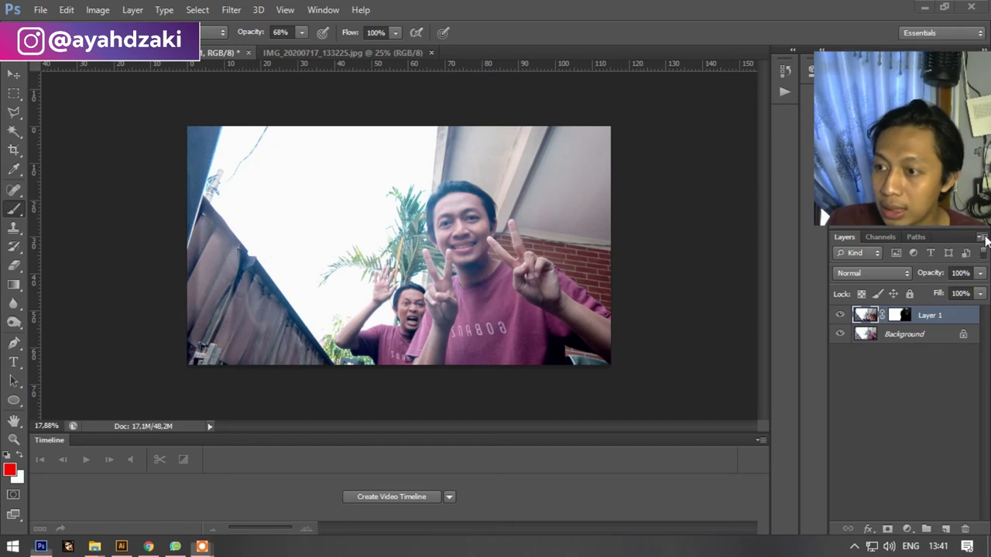
pyautogui.click(980, 237)
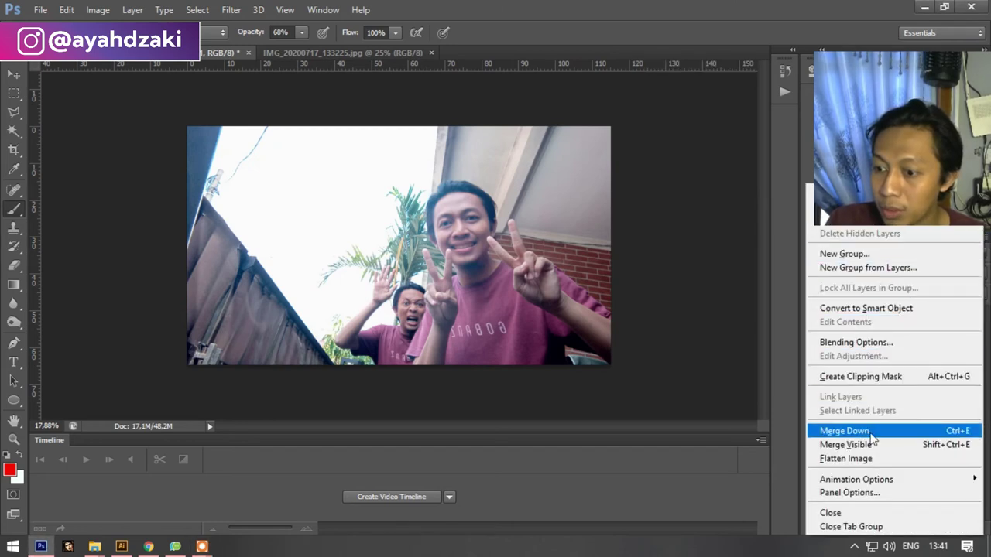
pyautogui.click(863, 459)
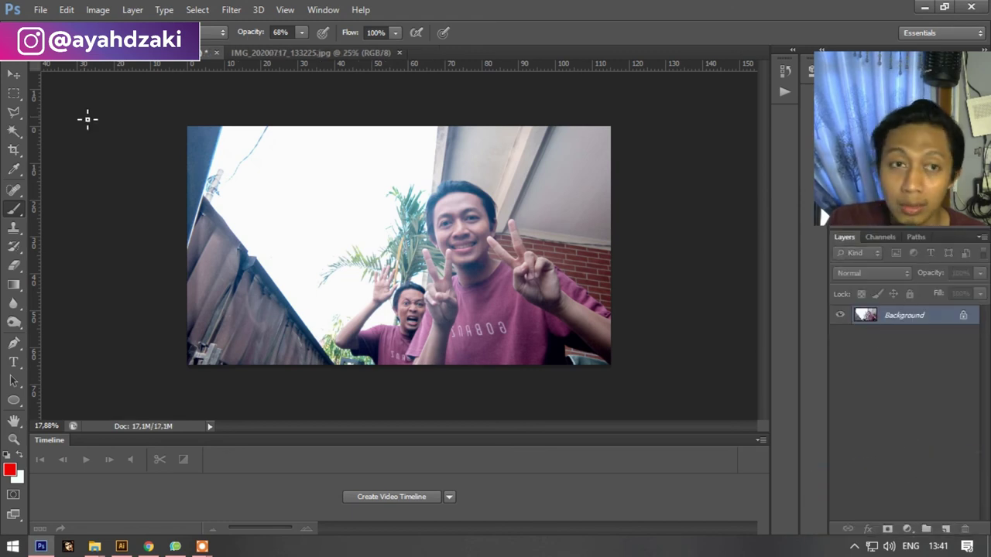
pyautogui.click(97, 10)
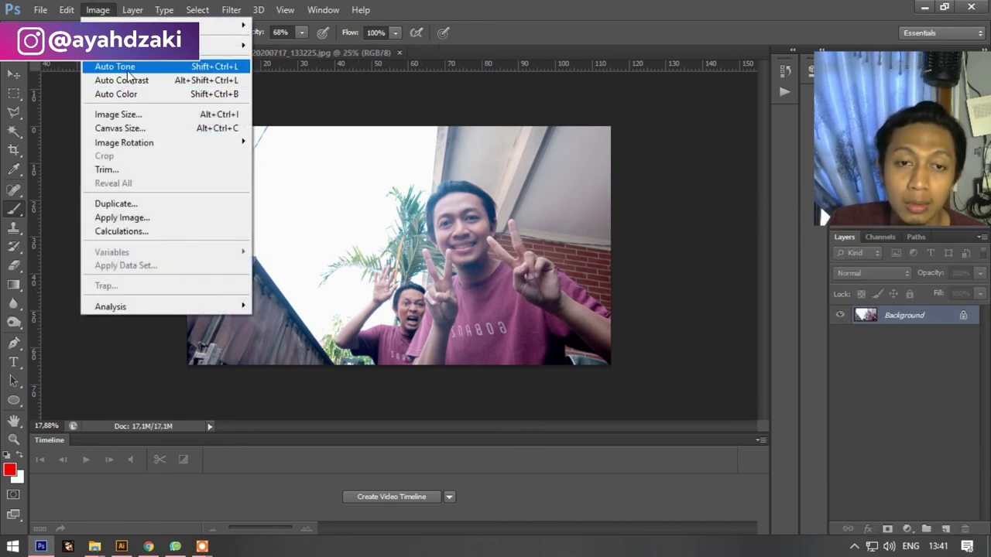
# Step: Apply Auto Tone, Auto Contrast and Auto Color to the twin photo
pyautogui.click(124, 68)
pyautogui.click(101, 11)
pyautogui.click(103, 79)
pyautogui.click(98, 10)
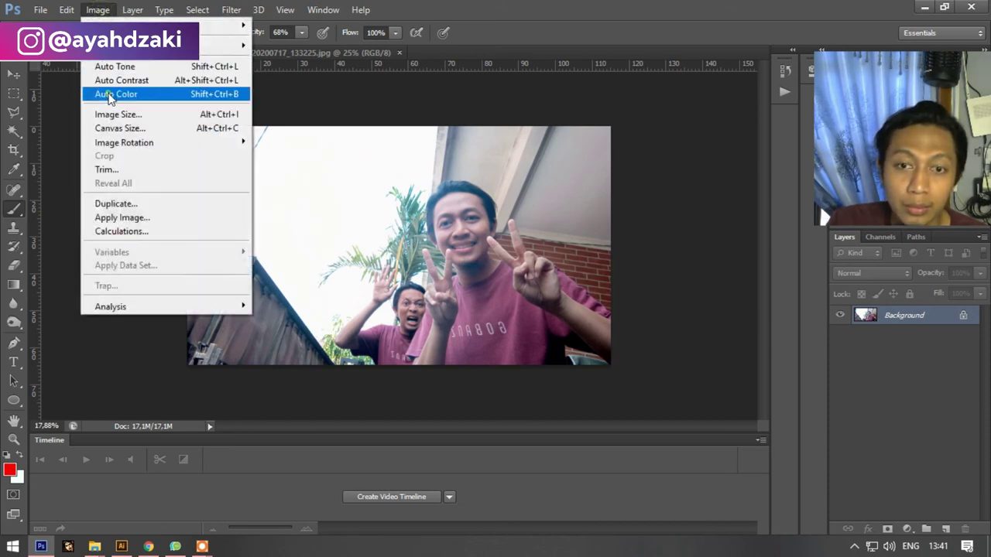
pyautogui.click(102, 94)
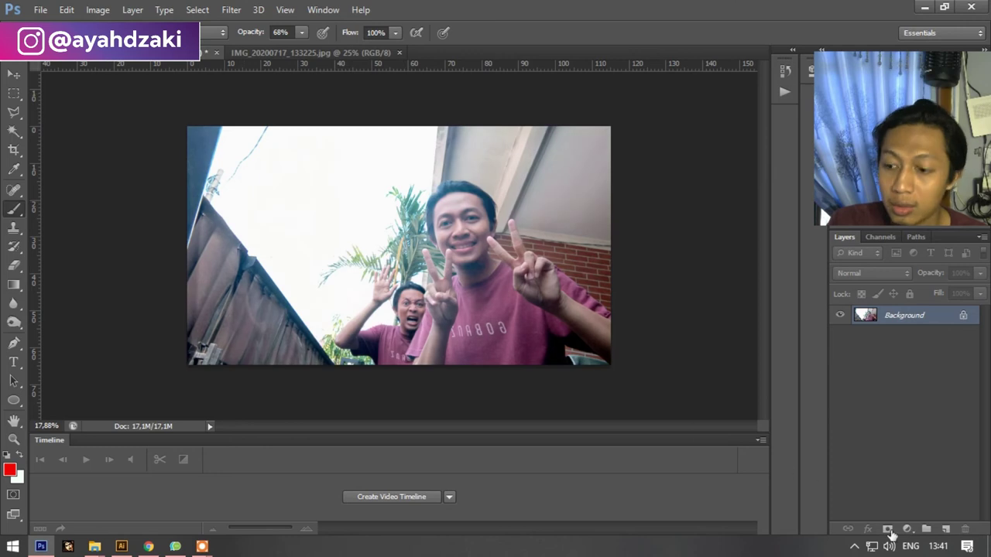
# Step: Add a Hue/Saturation adjustment layer with Saturation set to +21
pyautogui.click(907, 528)
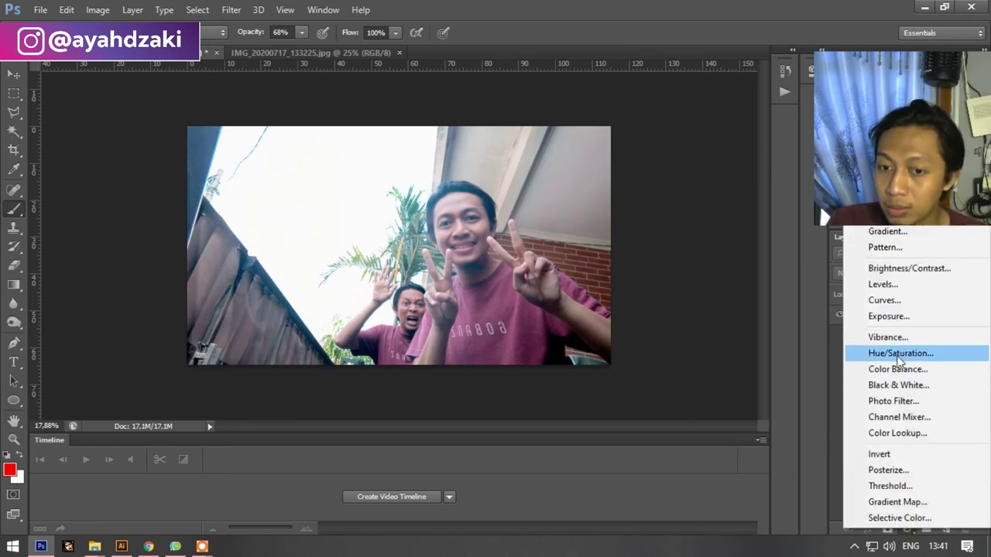
pyautogui.click(899, 354)
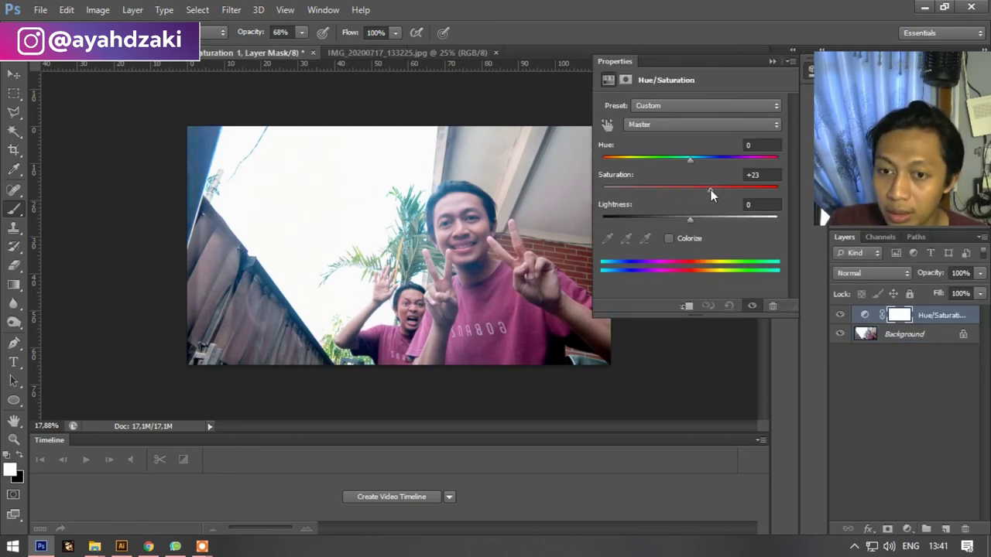
pyautogui.moveTo(711, 190); pyautogui.dragTo(709, 190)
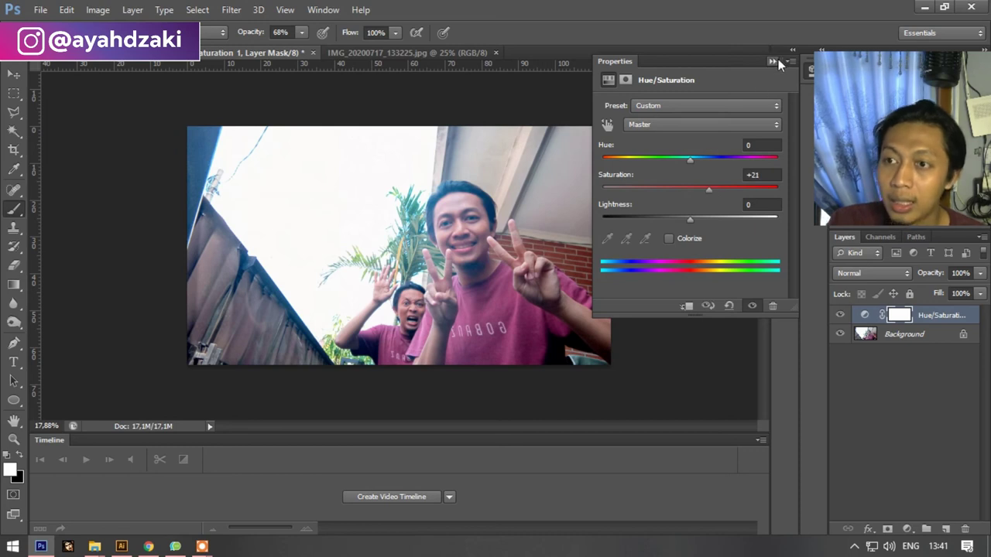
pyautogui.click(776, 61)
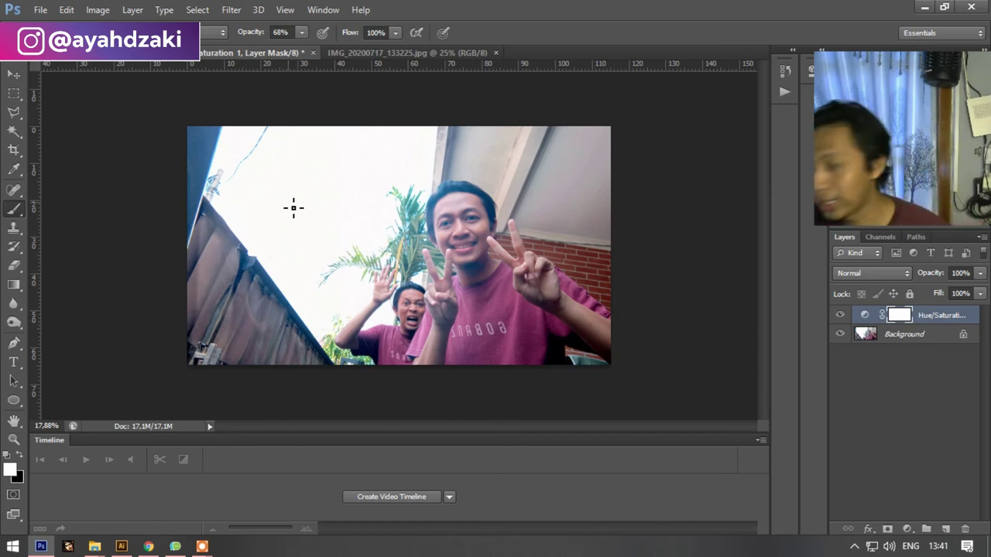
pyautogui.click(390, 51)
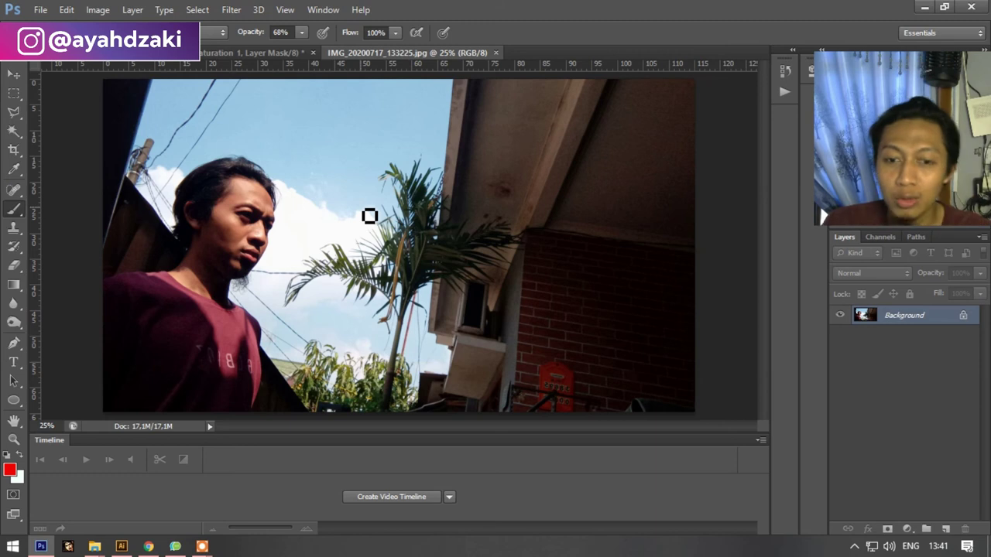
pyautogui.click(250, 54)
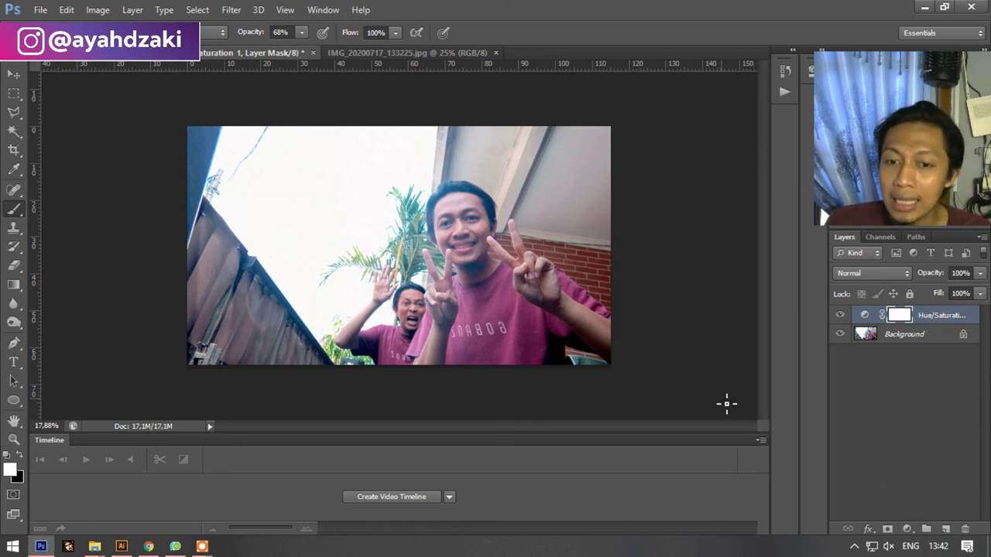
pyautogui.scroll(2, 391, 310)
pyautogui.scroll(-1, 418, 325)
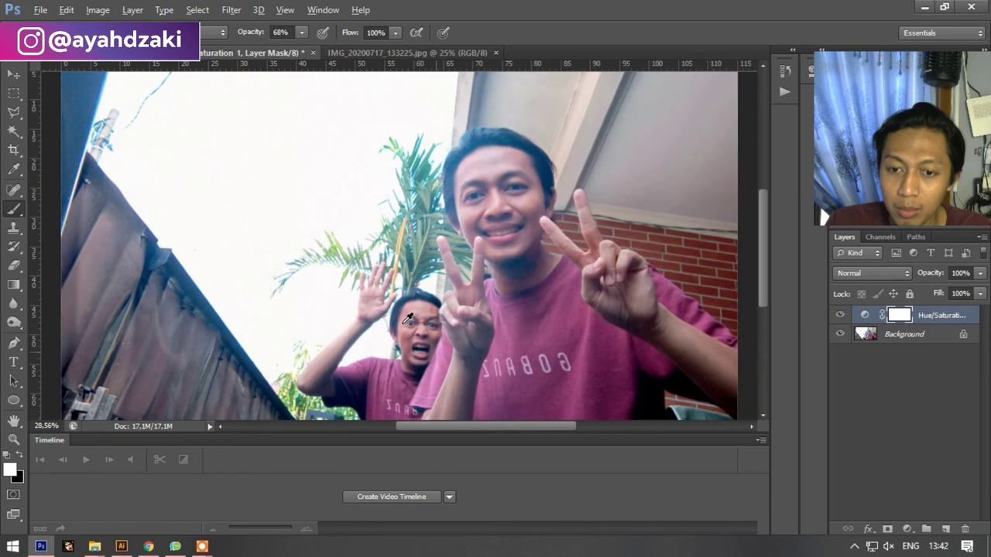
pyautogui.scroll(-1, 443, 344)
pyautogui.scroll(-1, 423, 326)
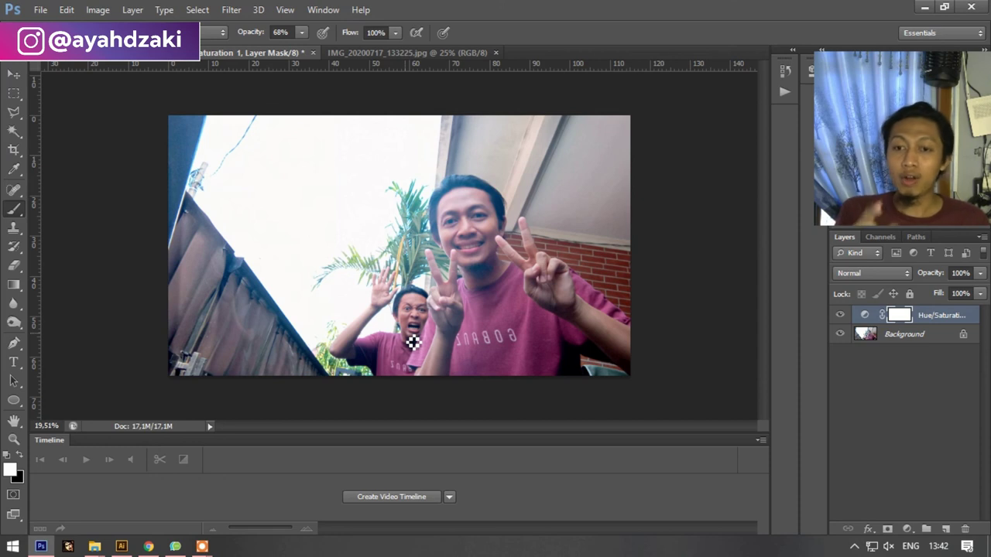
pyautogui.click(13, 111)
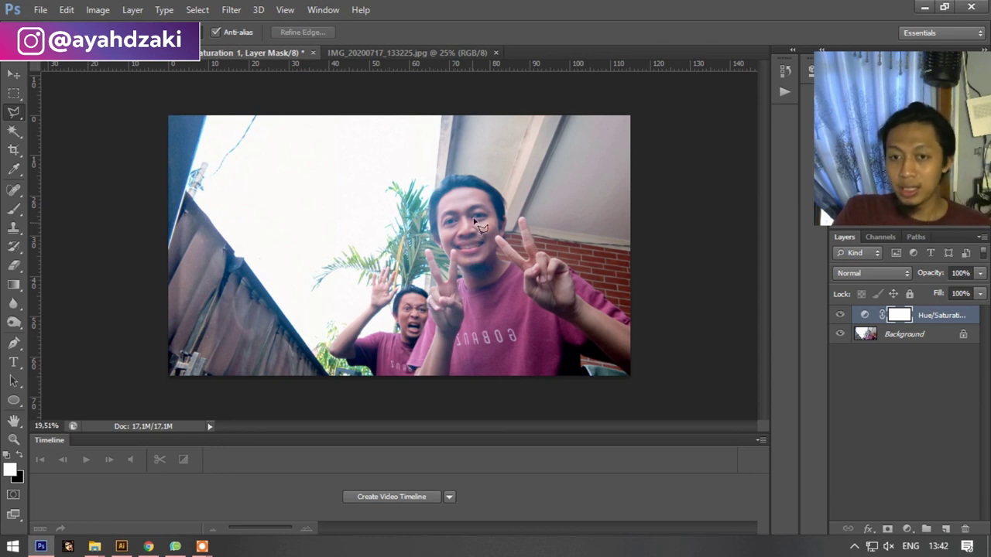
pyautogui.scroll(2, 500, 193)
pyautogui.scroll(1, 499, 195)
pyautogui.scroll(-2, 497, 200)
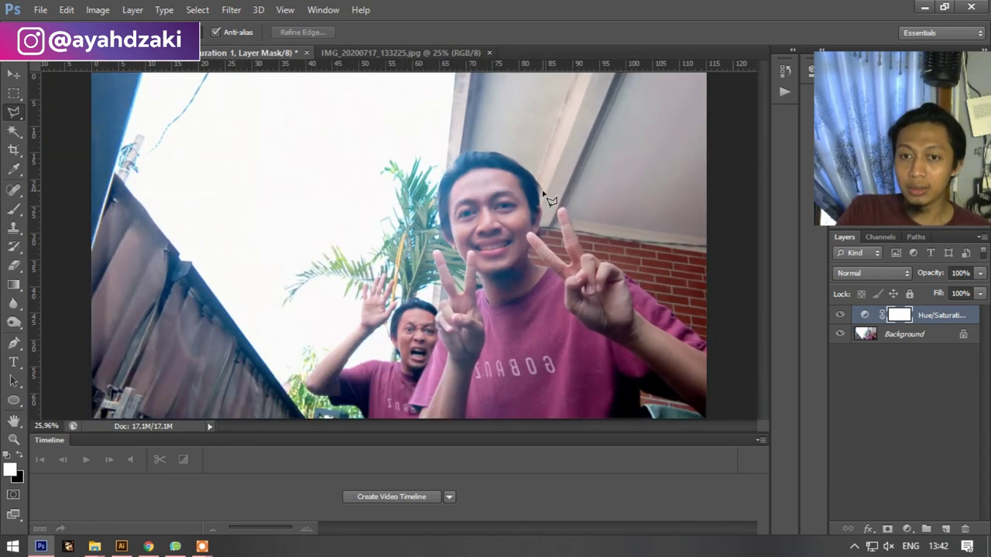
pyautogui.scroll(-1, 495, 203)
pyautogui.scroll(-2, 496, 203)
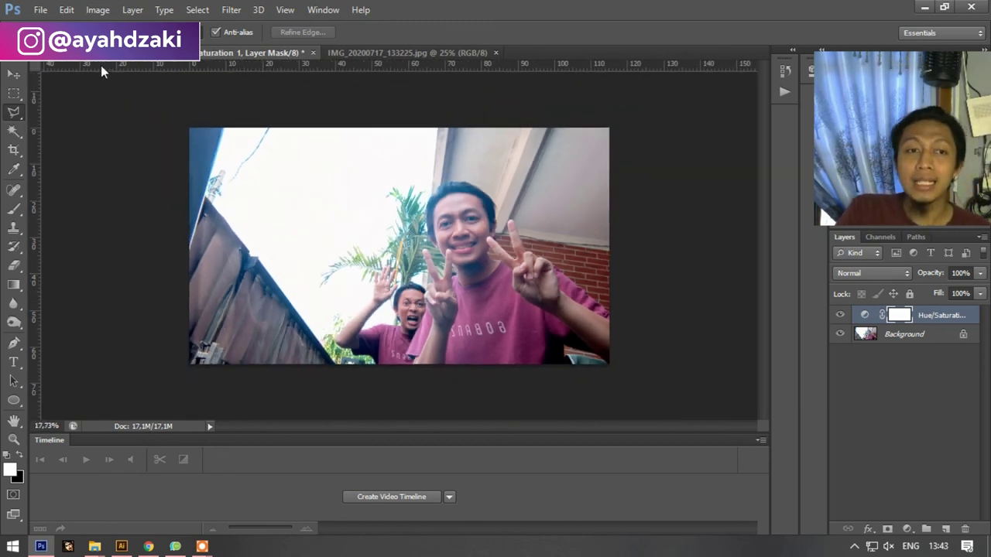
pyautogui.click(14, 76)
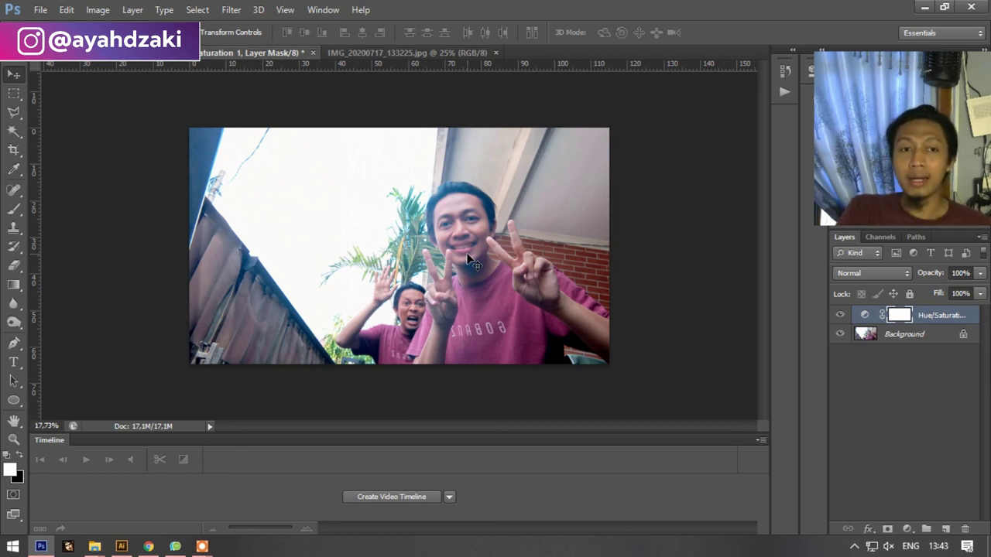
# Step: Crop the photo, lowering the top edge and moving the left edge past the fence
pyautogui.click(14, 149)
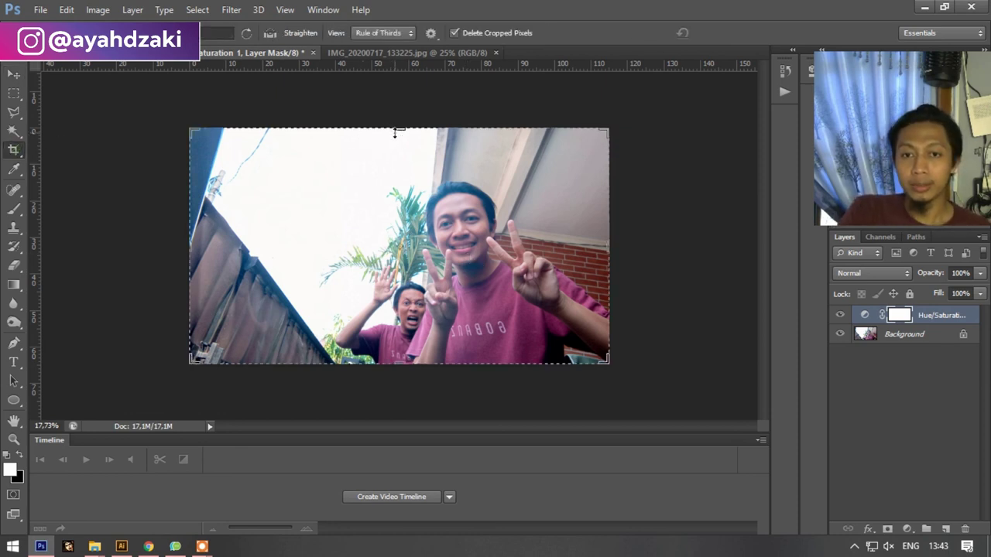
pyautogui.moveTo(399, 127); pyautogui.dragTo(400, 143)
pyautogui.moveTo(190, 249); pyautogui.dragTo(216, 247)
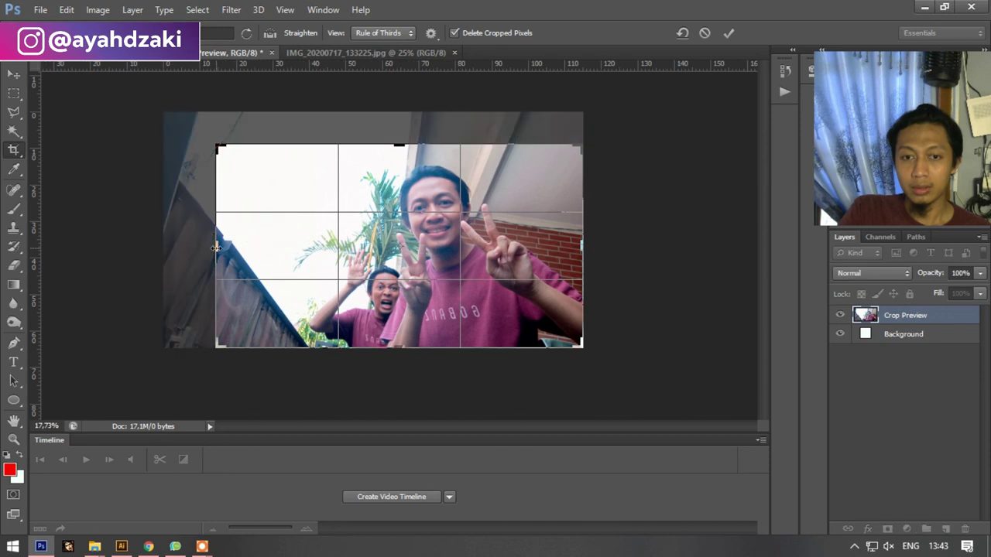
pyautogui.press('Return')
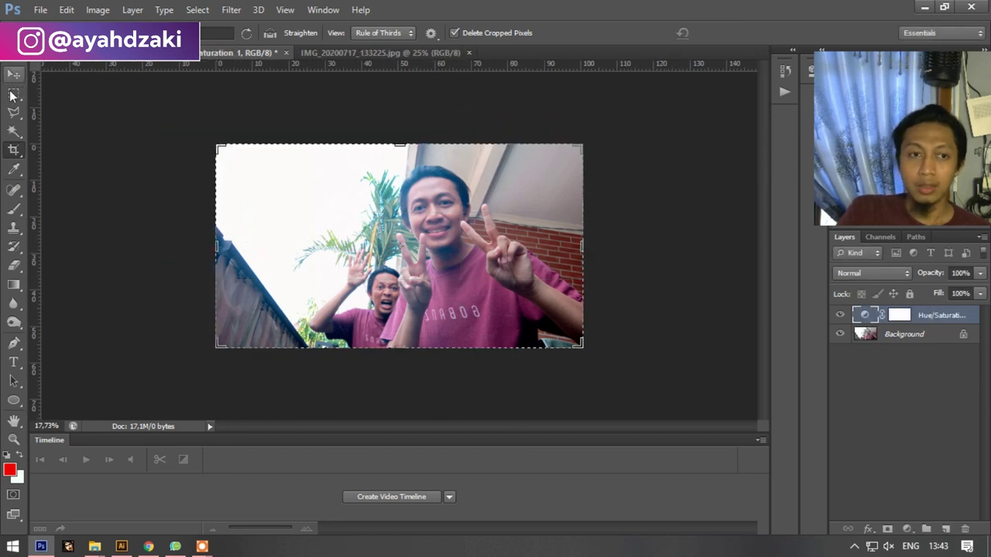
pyautogui.click(12, 95)
pyautogui.scroll(-2, 176, 163)
pyautogui.scroll(3, 177, 162)
pyautogui.scroll(2, 176, 164)
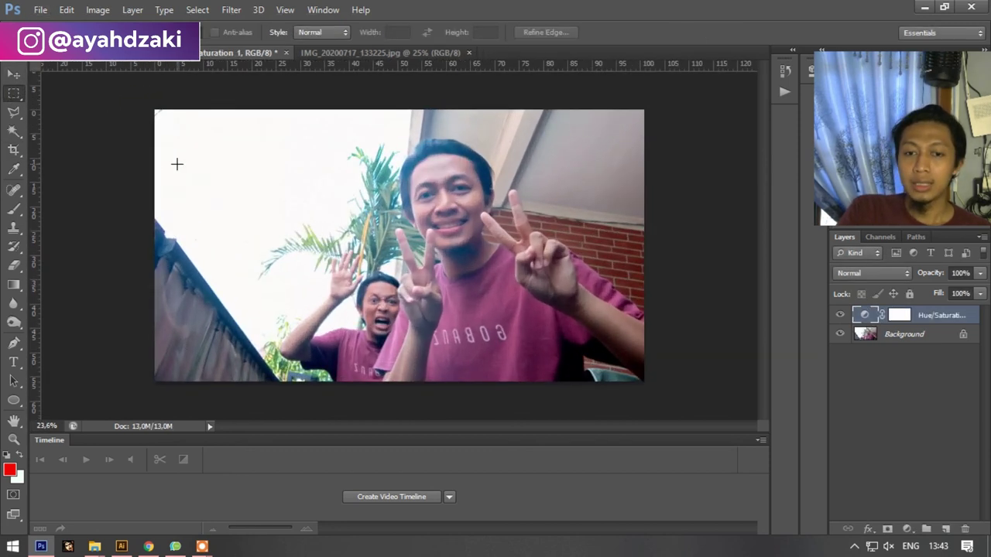
pyautogui.scroll(-1, 177, 164)
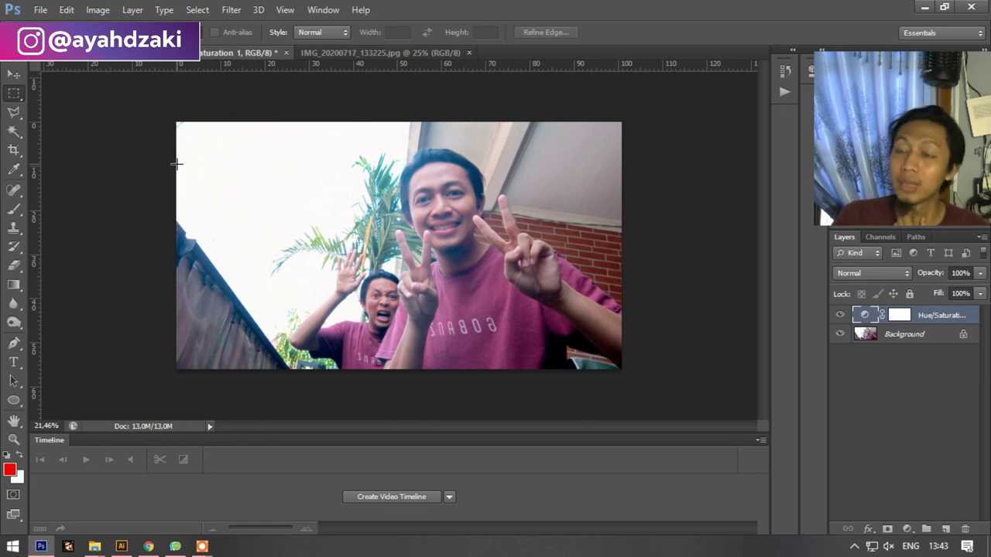
pyautogui.click(14, 211)
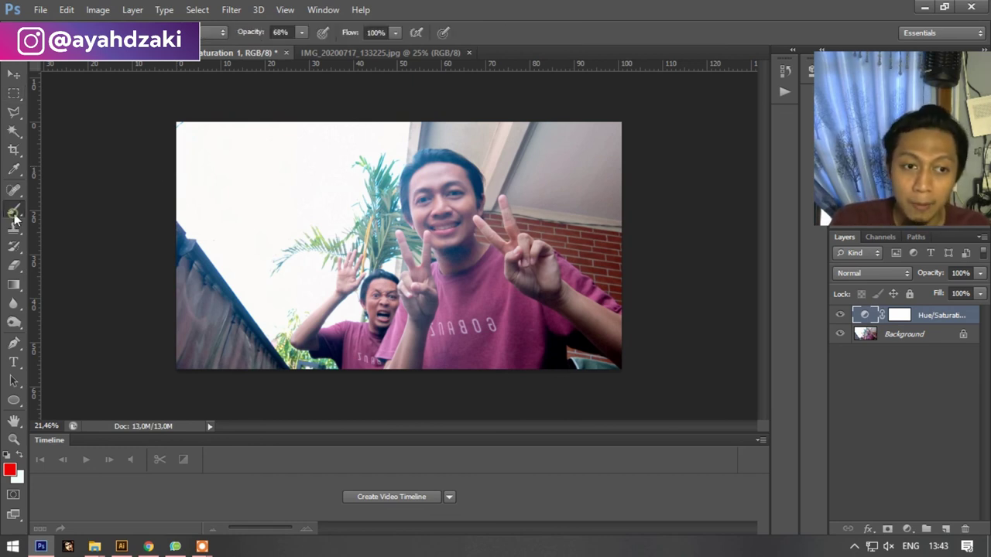